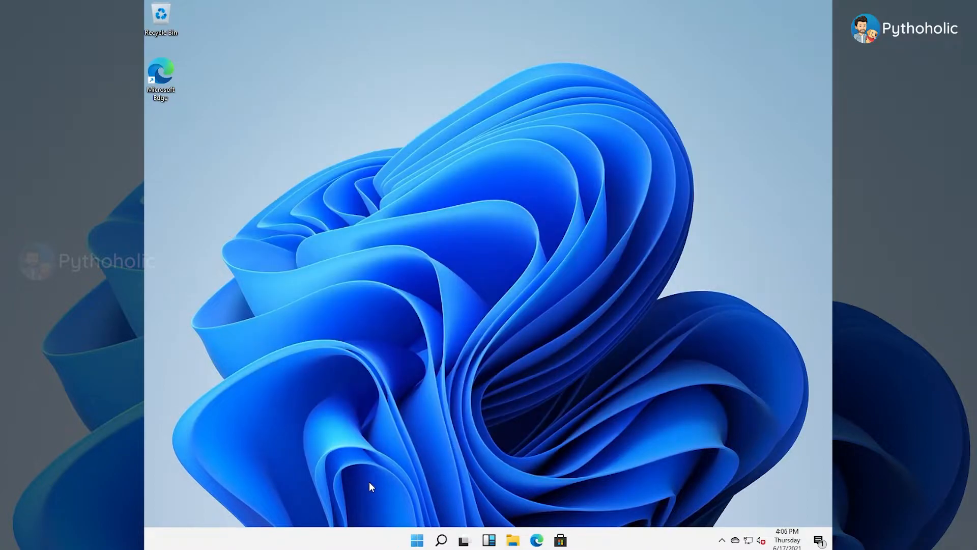
Step: Open the taskbar settings to view the personalization options, and close the Settings window
right_click(360, 543)
click(390, 534)
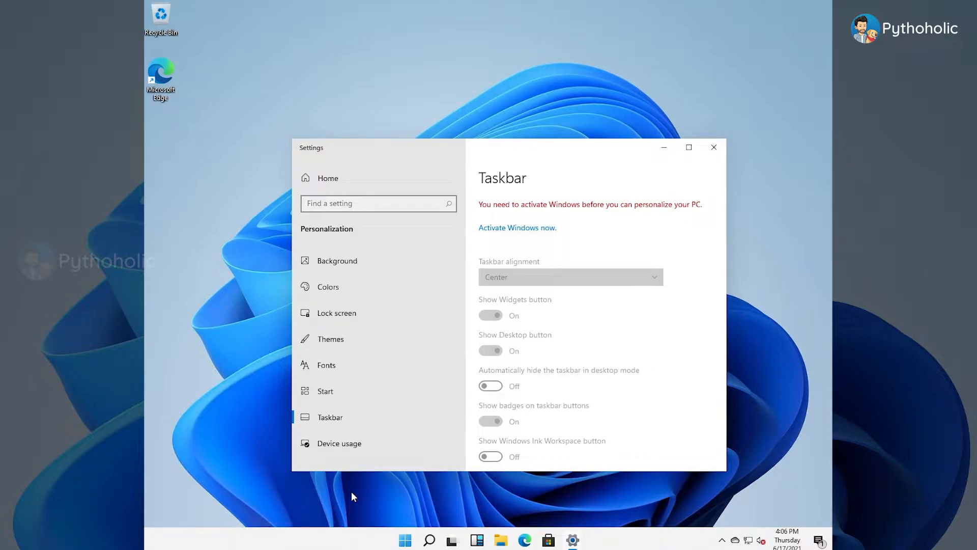
click(714, 148)
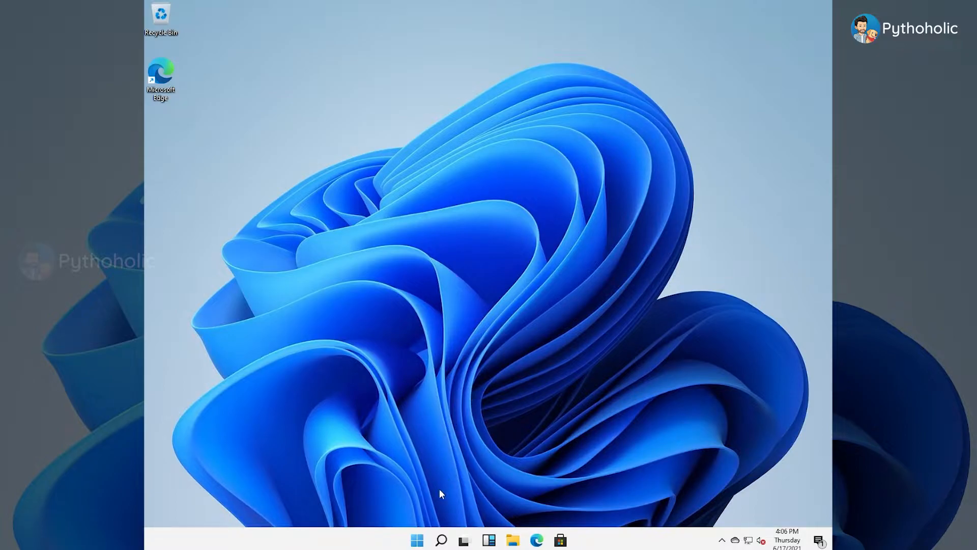
Step: Open Task Manager to view the CPU performance graph, and close it
right_click(425, 542)
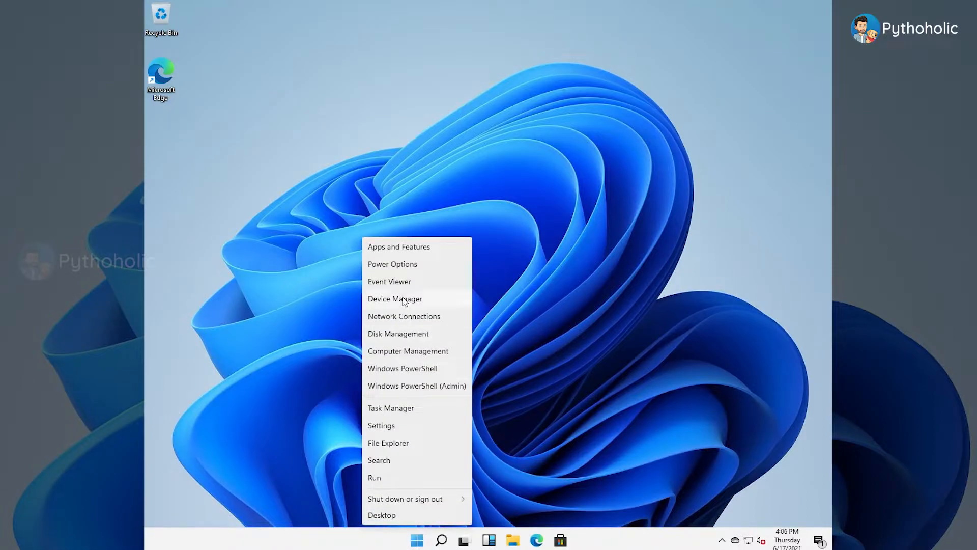
click(399, 412)
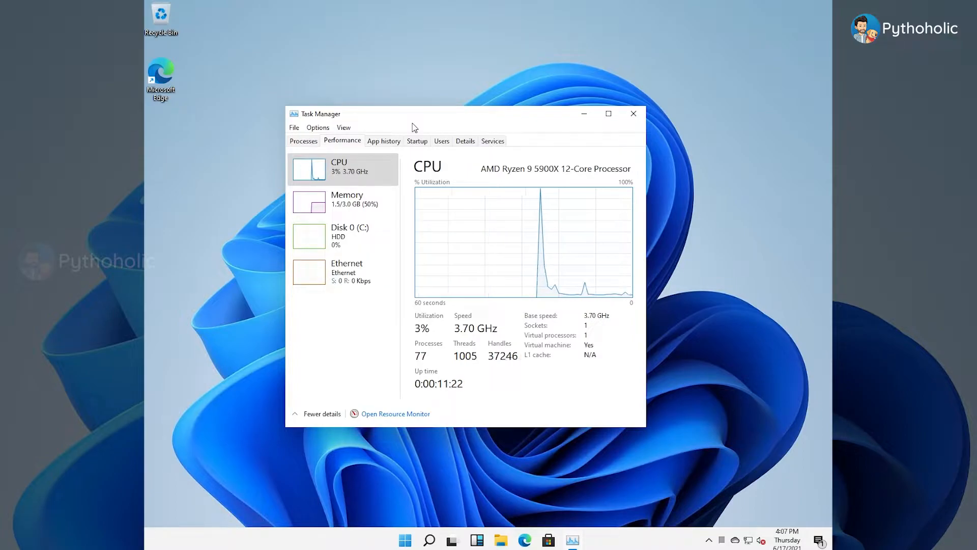
key(alt+F4)
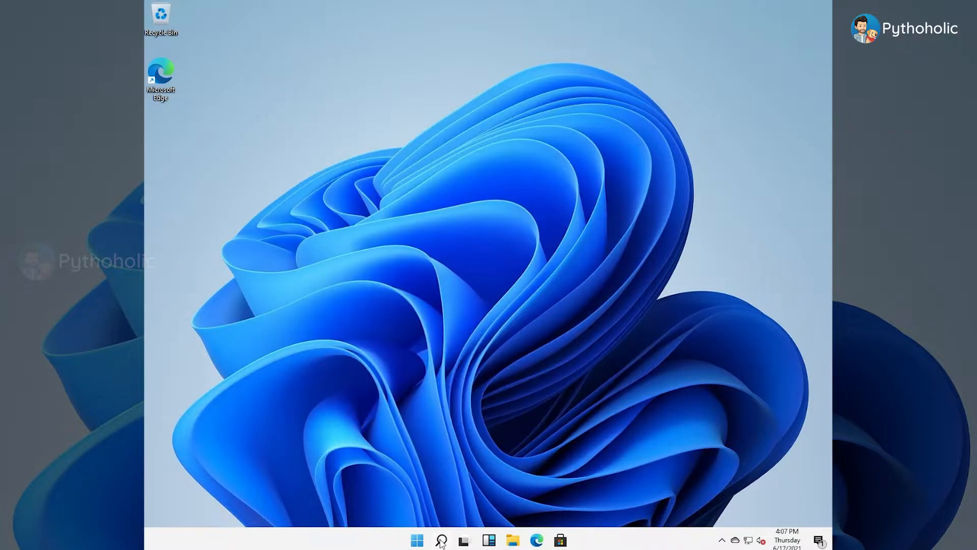
Step: Open Windows search, show the Photos search category, and close the search window
click(441, 541)
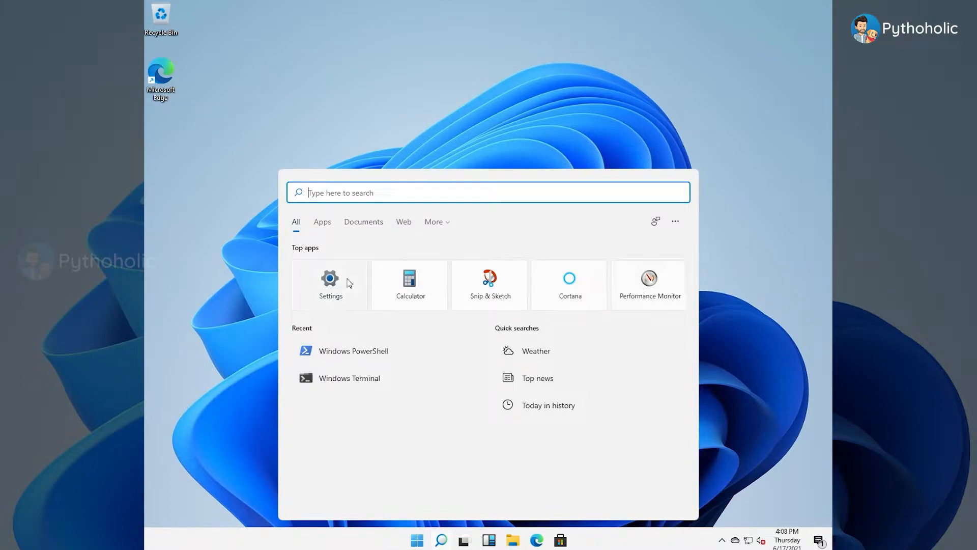
click(435, 227)
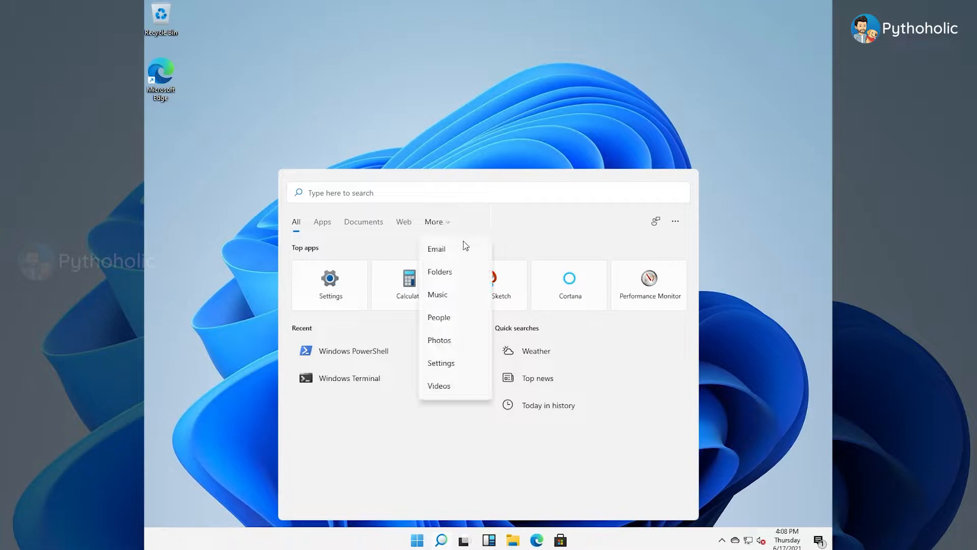
click(447, 344)
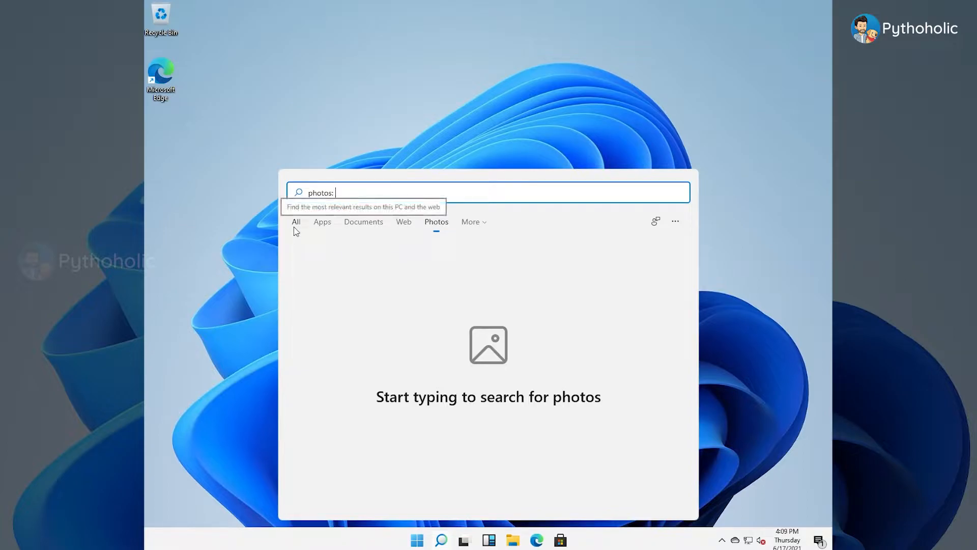
click(441, 539)
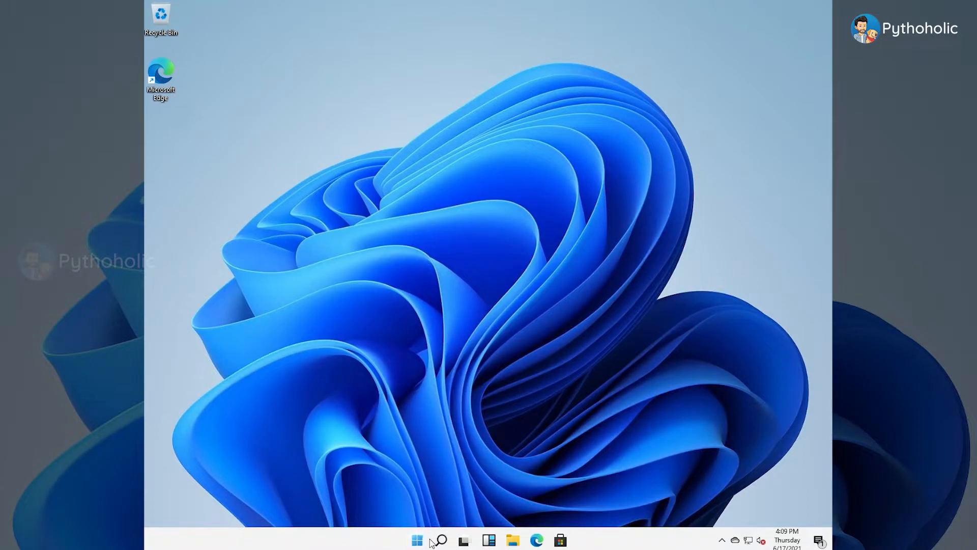
Step: Browse the full list of installed apps in the Start menu and return to the pinned apps
click(417, 540)
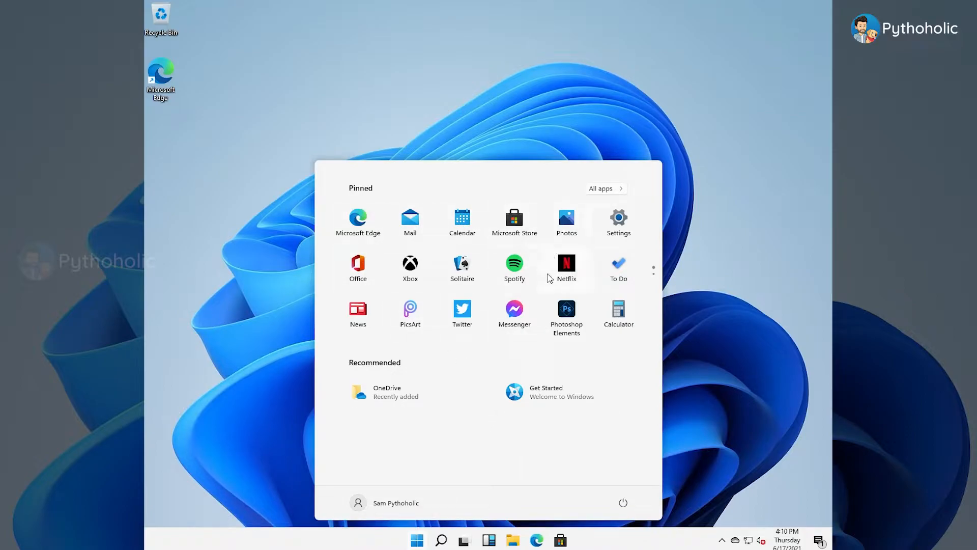
click(606, 189)
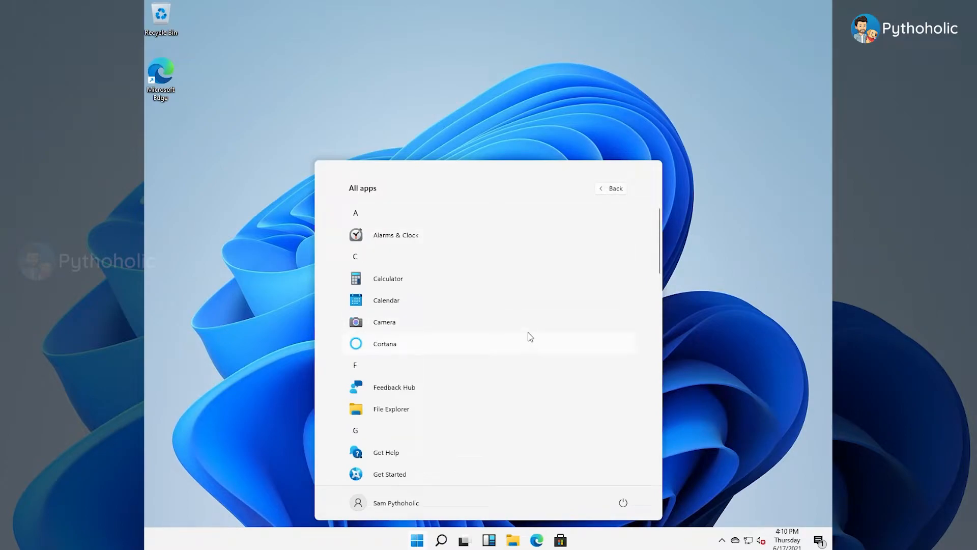
scroll(528, 332, down, 2)
scroll(528, 333, down, 7)
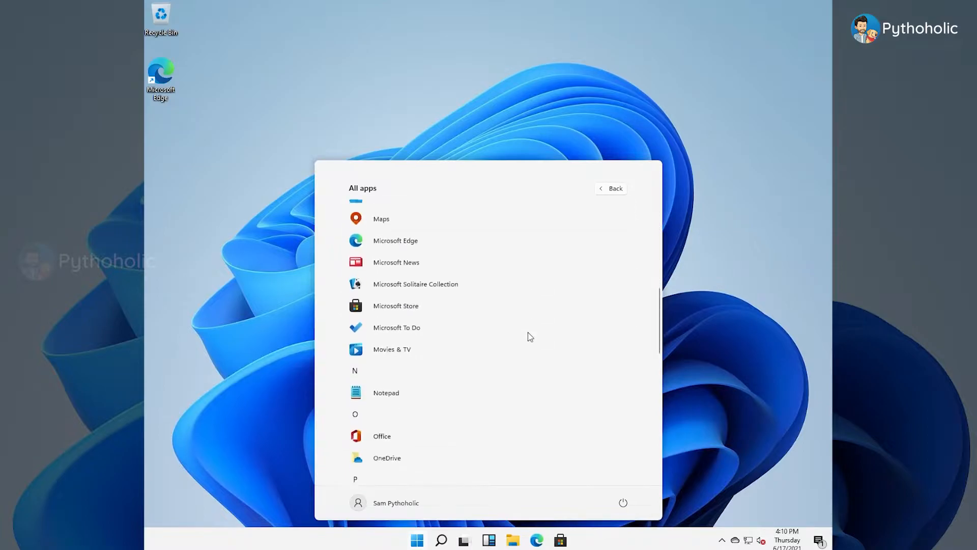
scroll(532, 325, up, 3)
click(615, 187)
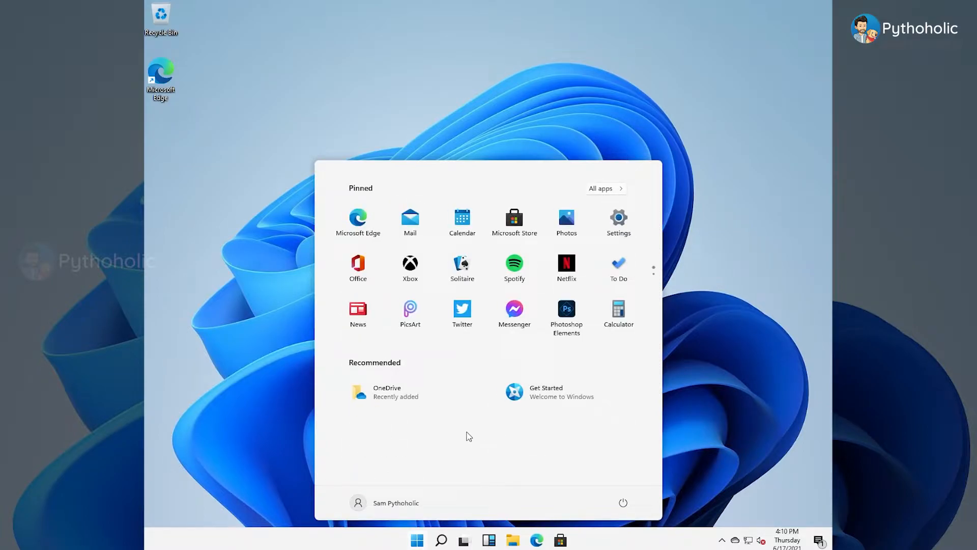
Step: View the account options and the power options in the Start menu
click(392, 504)
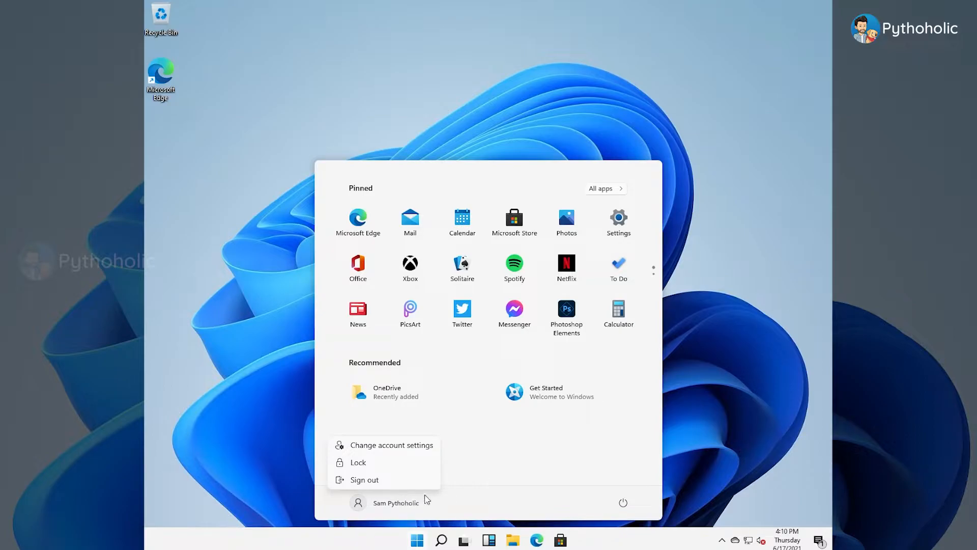
click(622, 505)
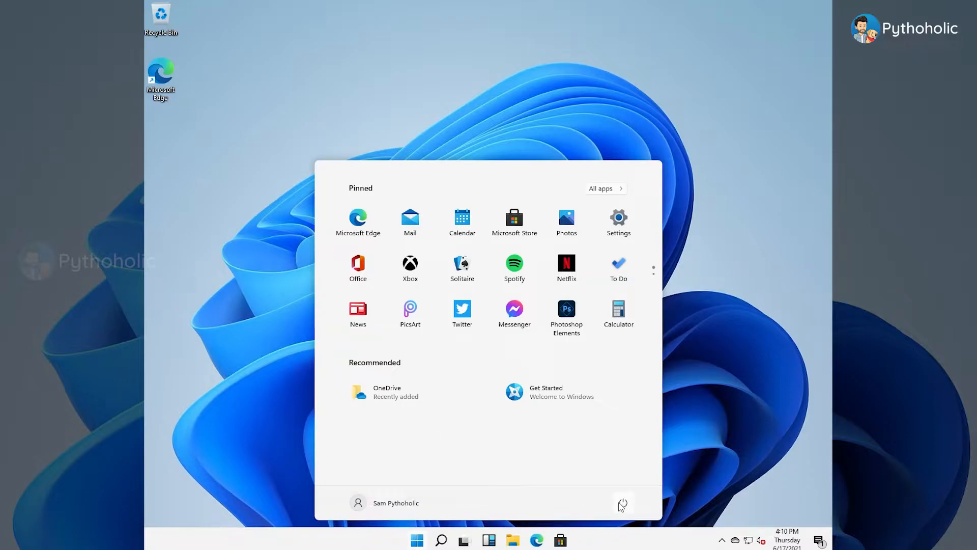
click(624, 504)
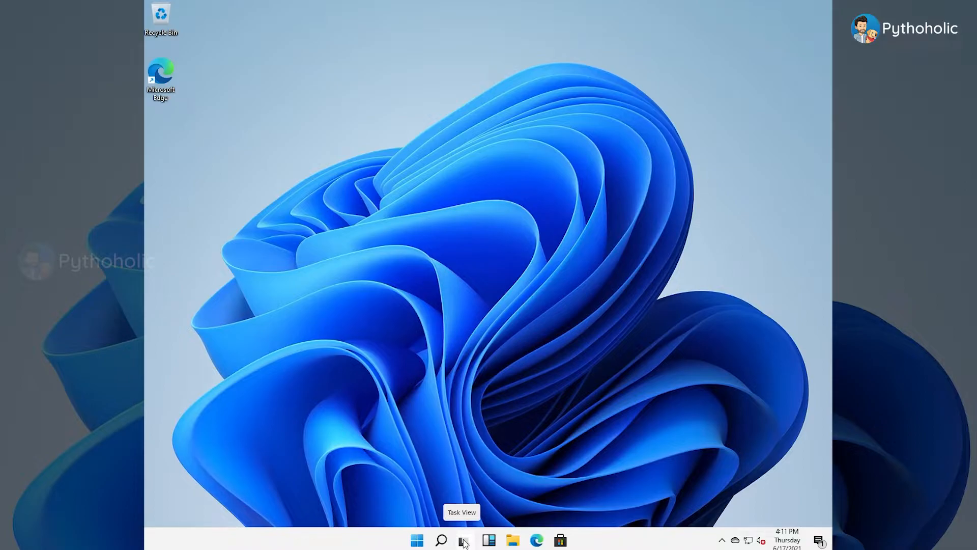
Step: Add seven new virtual desktops in Task View
click(463, 541)
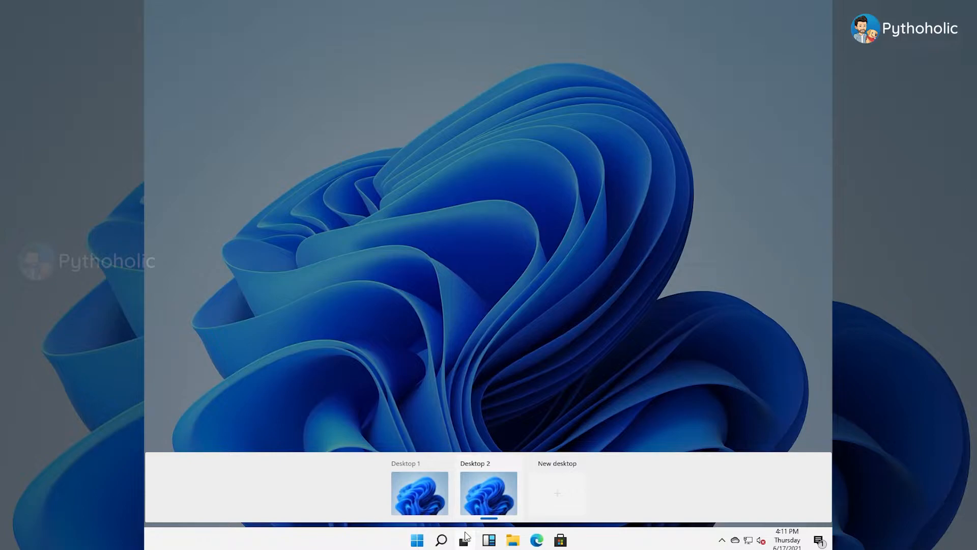
click(557, 498)
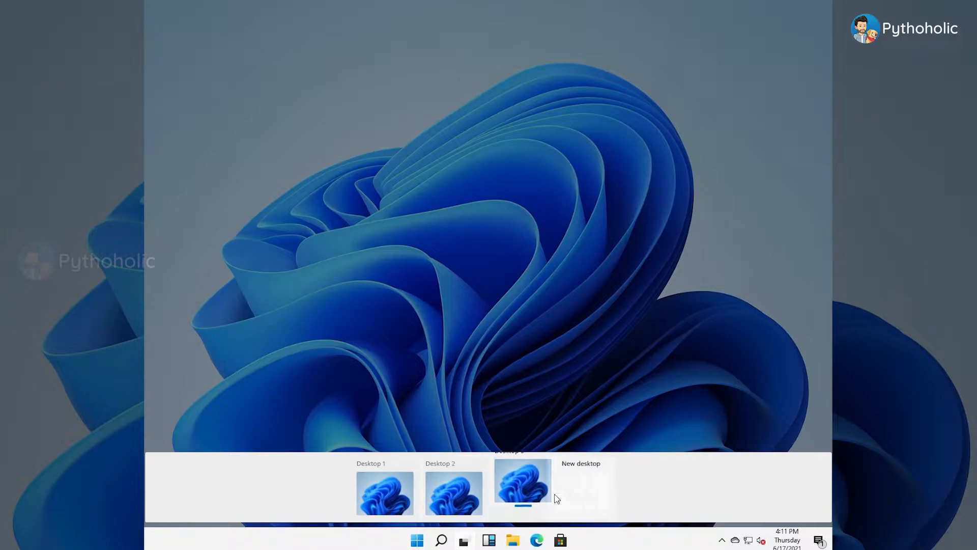
click(600, 491)
click(642, 497)
click(666, 496)
click(698, 494)
click(723, 496)
click(769, 499)
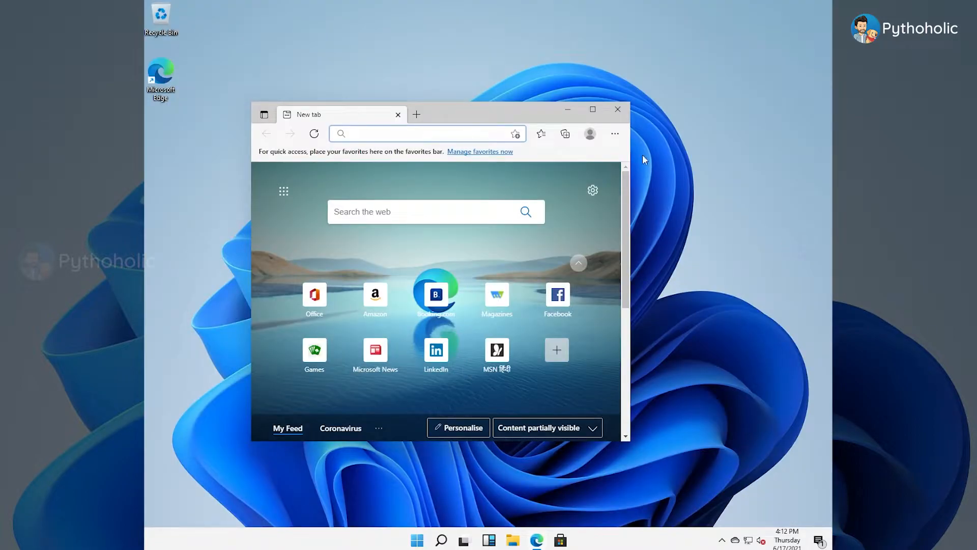
Step: Show the virtual desktops in Task View and switch to the empty Desktop 2
click(464, 539)
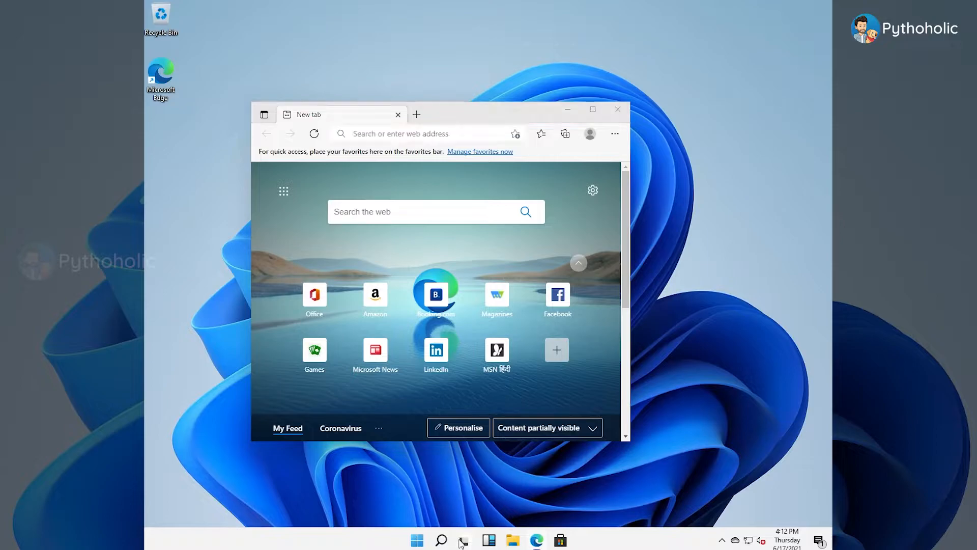
click(477, 502)
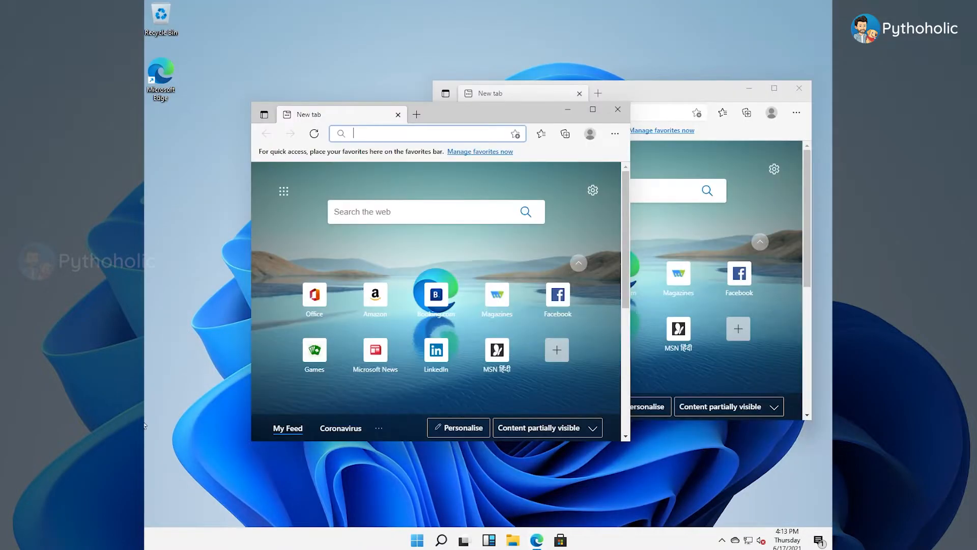
Step: Cycle through the open Edge windows, and switch from Desktop 1 to Desktop 2 with Task View
key(alt+Tab)
key(alt+Tab)
key(alt+Tab)
key(alt+Tab)
key(super+Tab)
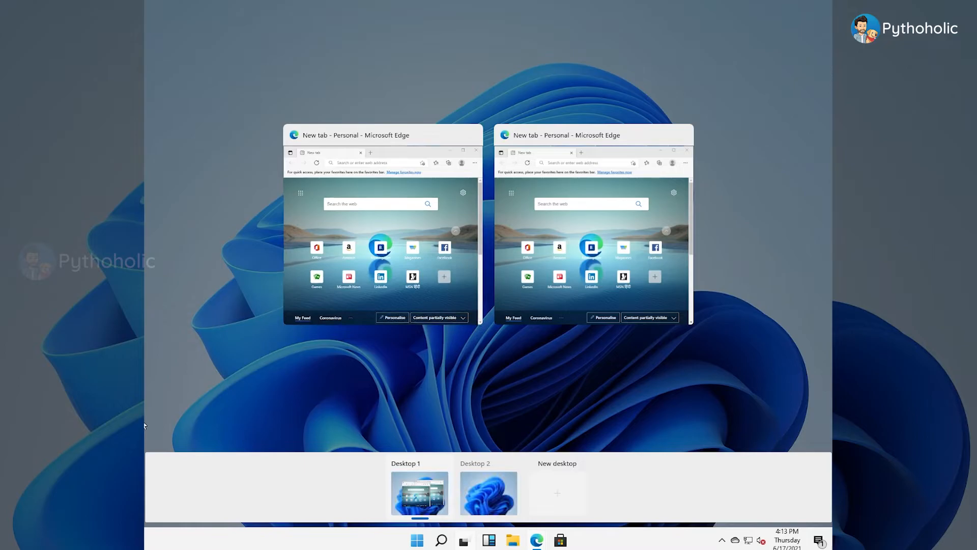
click(489, 493)
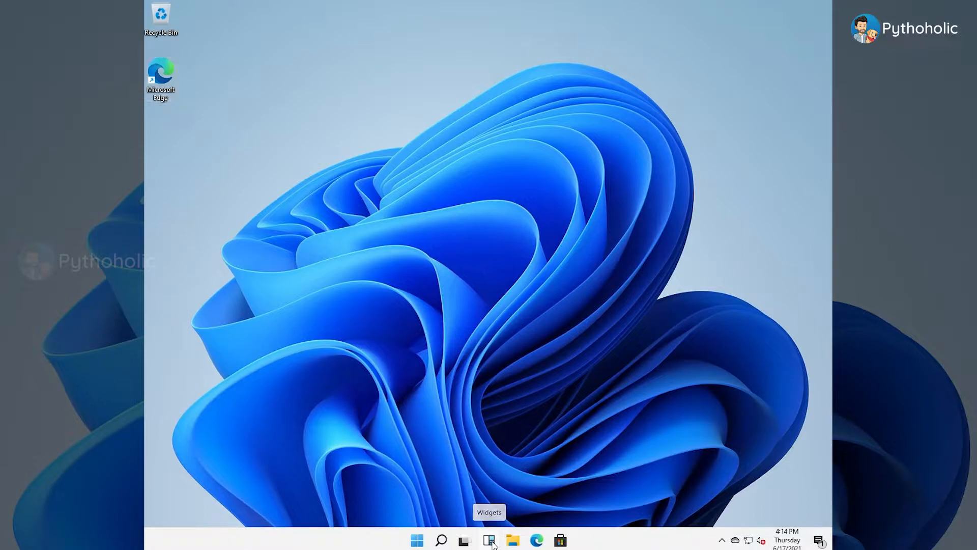
Step: Open Widgets and look through the weather, market, sports and news cards
click(493, 543)
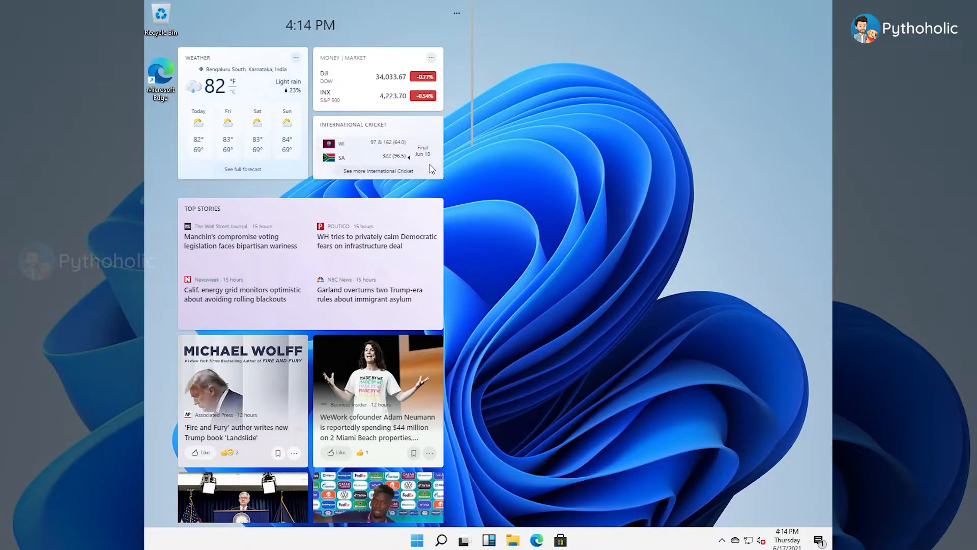
scroll(425, 170, down, 6)
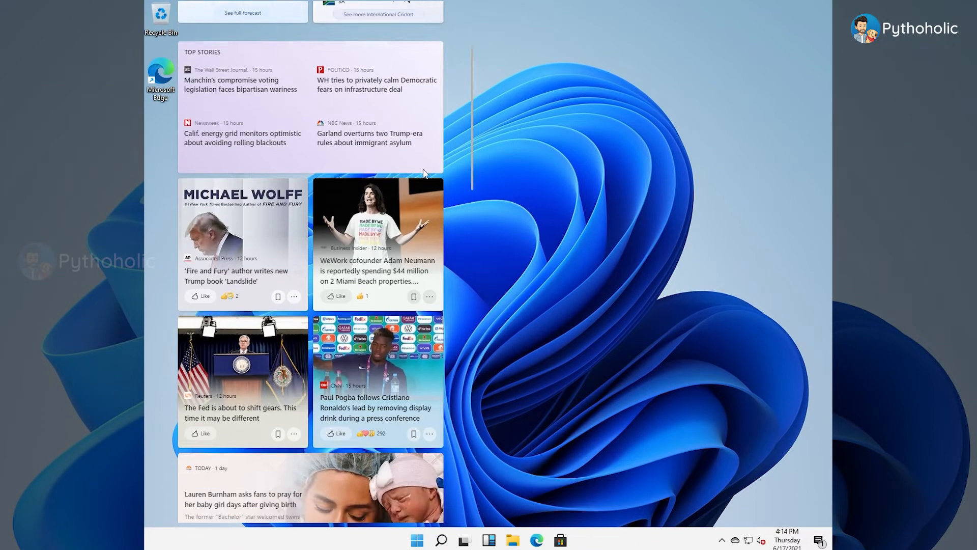
scroll(425, 174, down, 9)
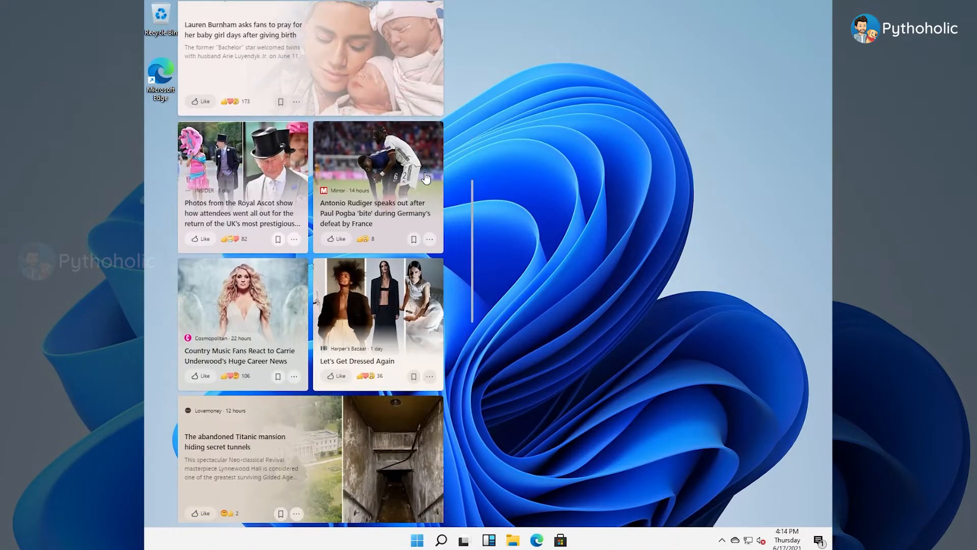
scroll(425, 176, down, 3)
scroll(425, 174, up, 18)
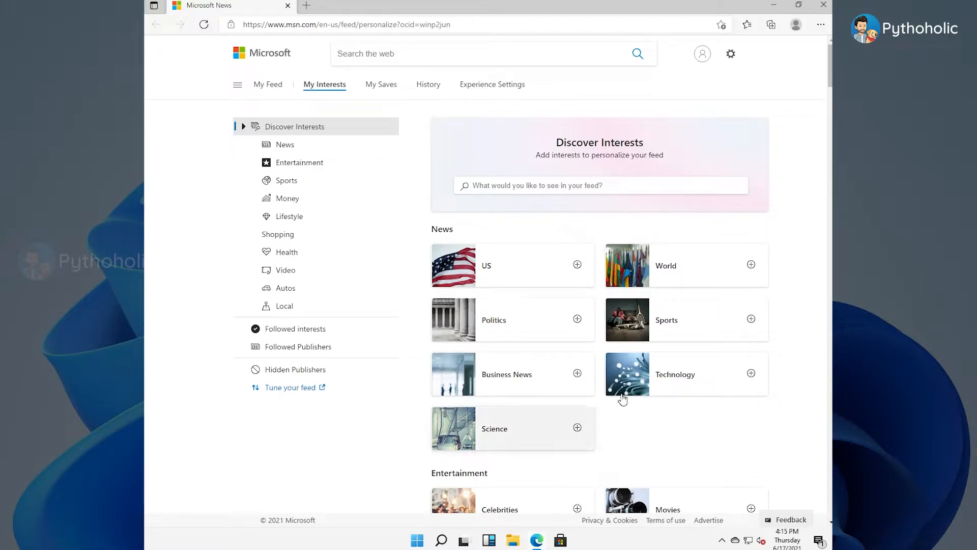
Step: Follow the Sports and Technology interests on the Microsoft News page to personalize the feed
click(752, 319)
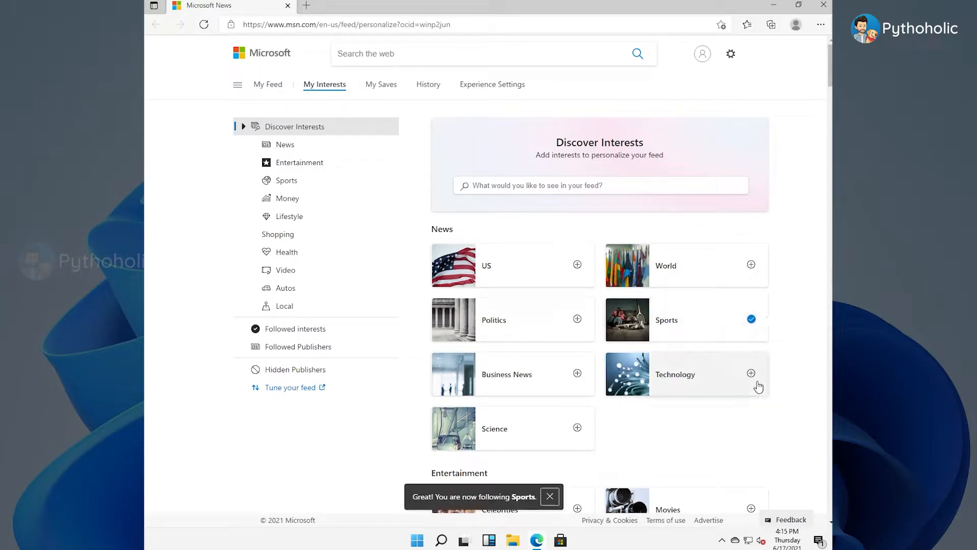
click(751, 374)
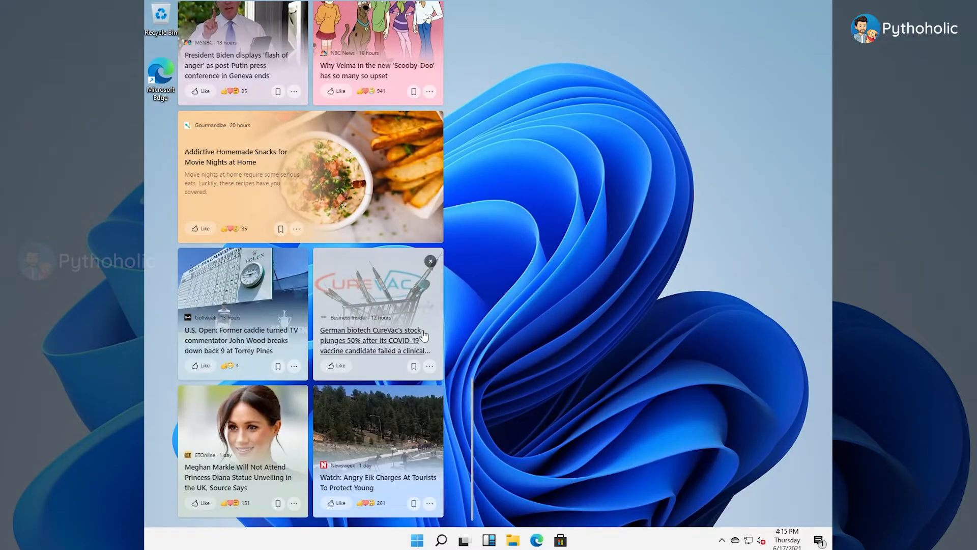
scroll(427, 336, up, 15)
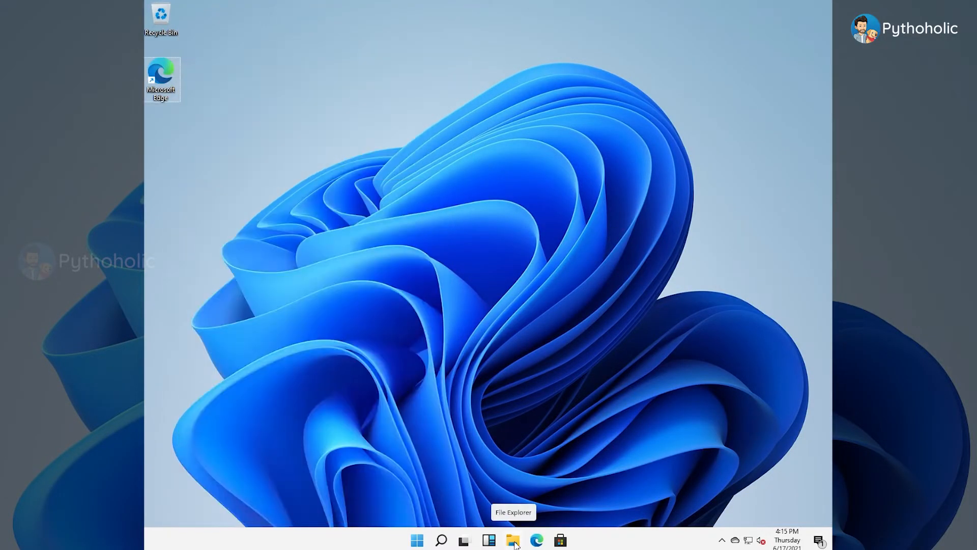
Step: Switch to File Explorer and look into the Documents and Pictures folders
click(513, 540)
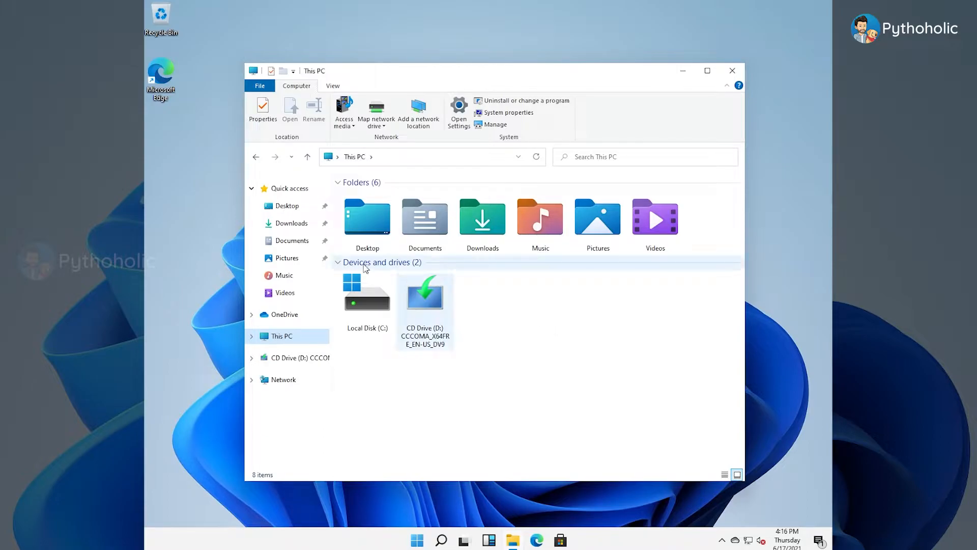
double_click(418, 218)
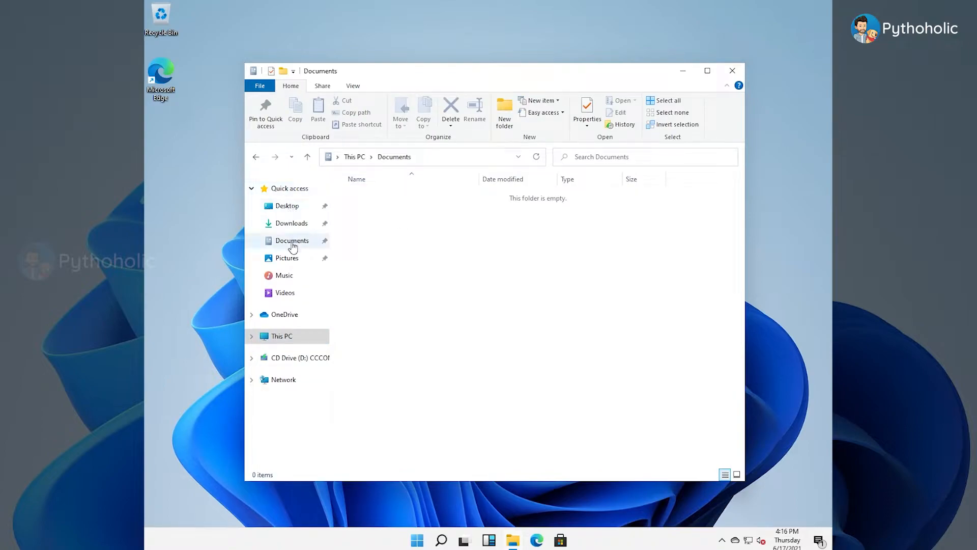
click(286, 258)
Step: Open the properties of the Camera Roll folder in Pictures
right_click(368, 221)
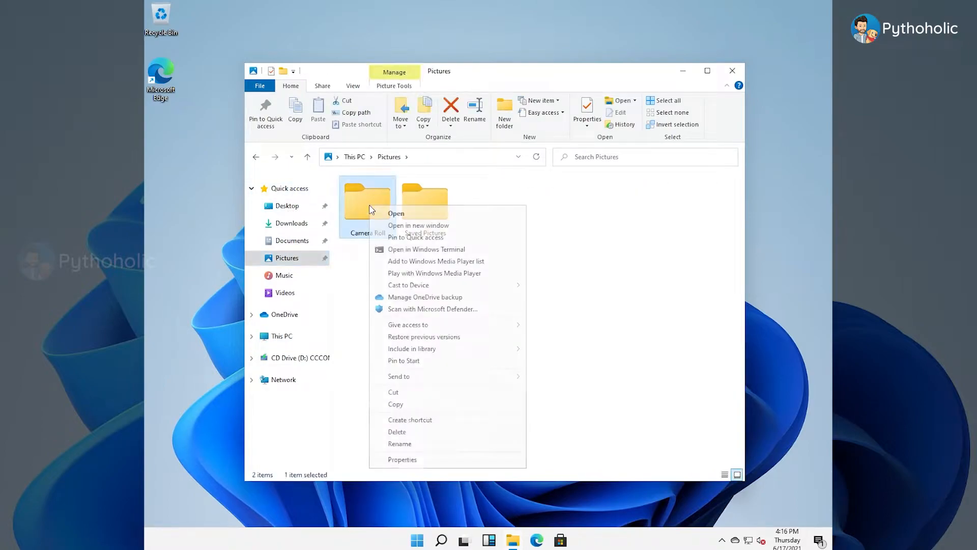
click(434, 461)
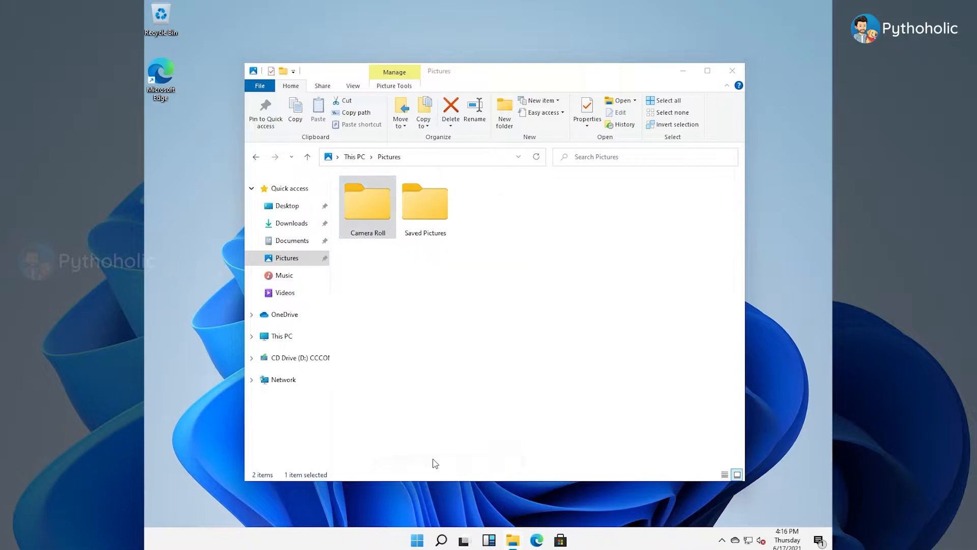
Step: Look through the alternative icons offered for the Camera Roll folder in its customization properties, and close without changing the icon
click(541, 233)
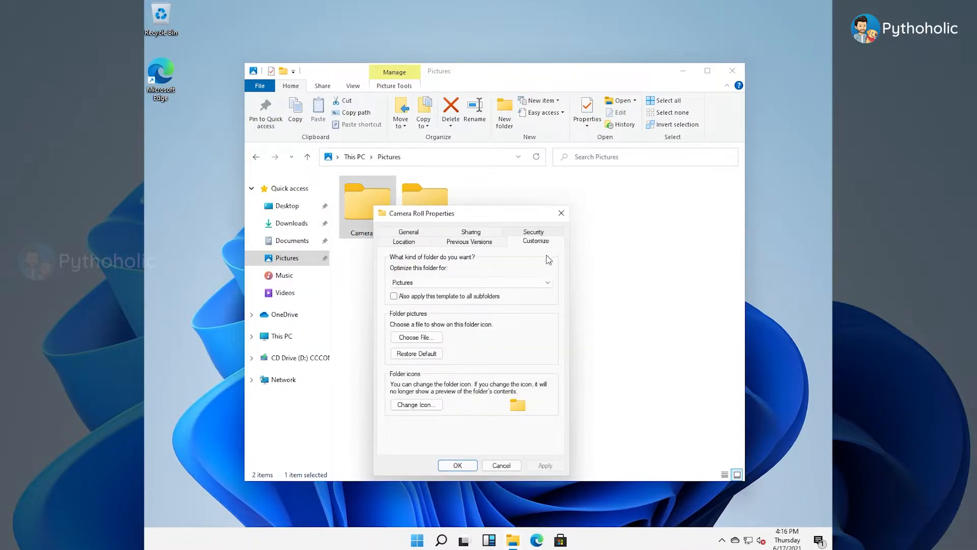
click(418, 405)
scroll(502, 382, down, 5)
scroll(506, 383, down, 3)
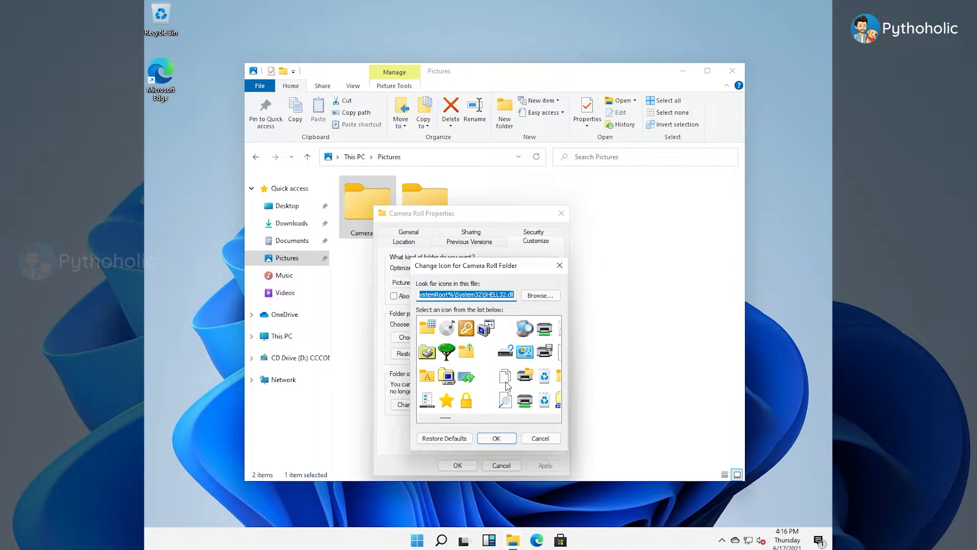
scroll(506, 385, down, 10)
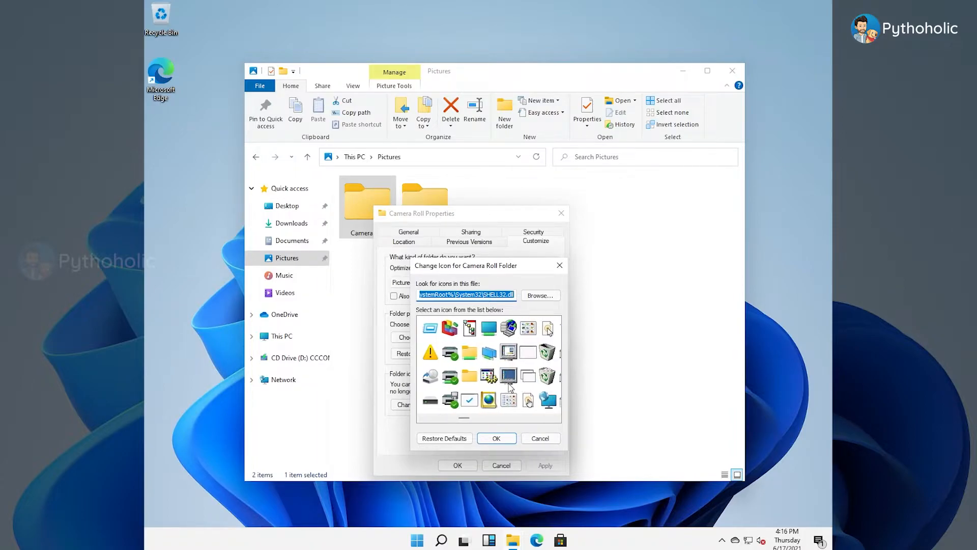
scroll(511, 384, up, 15)
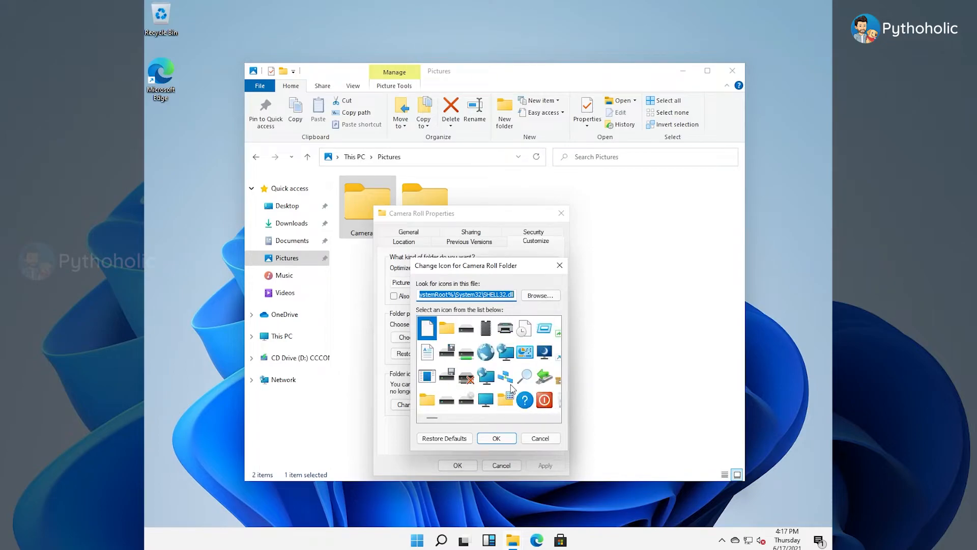
click(559, 265)
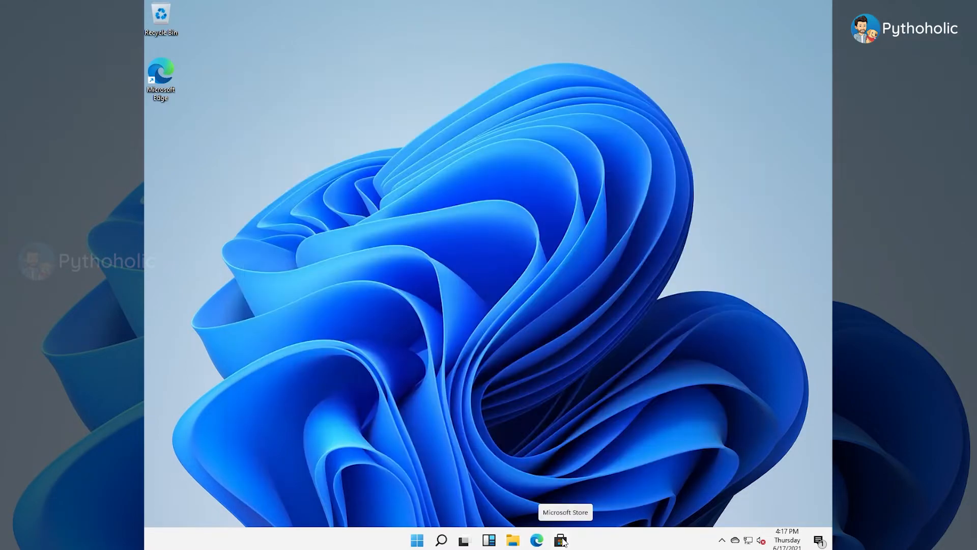
Step: Open Microsoft Store, browse the Gaming, Entertainment, Productivity and Deals sections and the extra options from Home, and close it
click(562, 541)
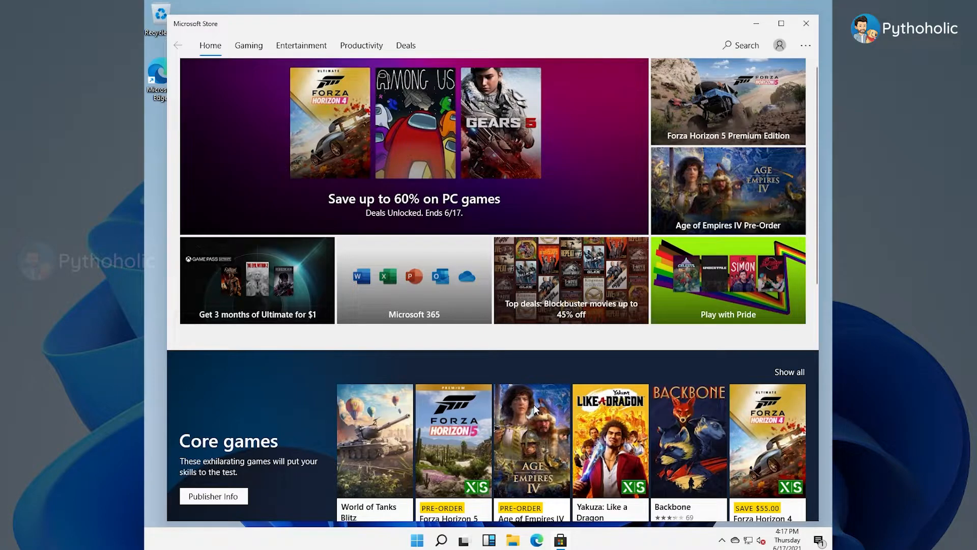
click(259, 51)
click(312, 50)
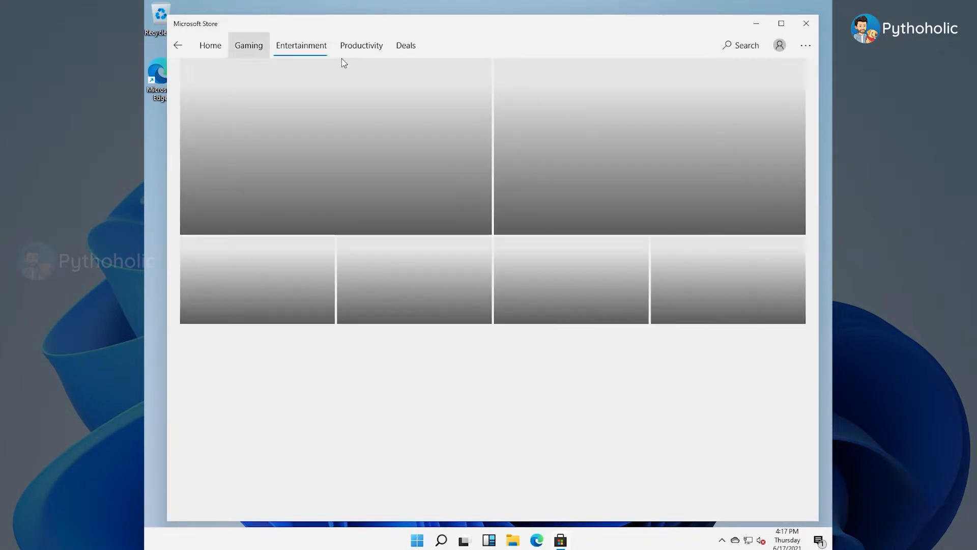
click(361, 54)
click(413, 53)
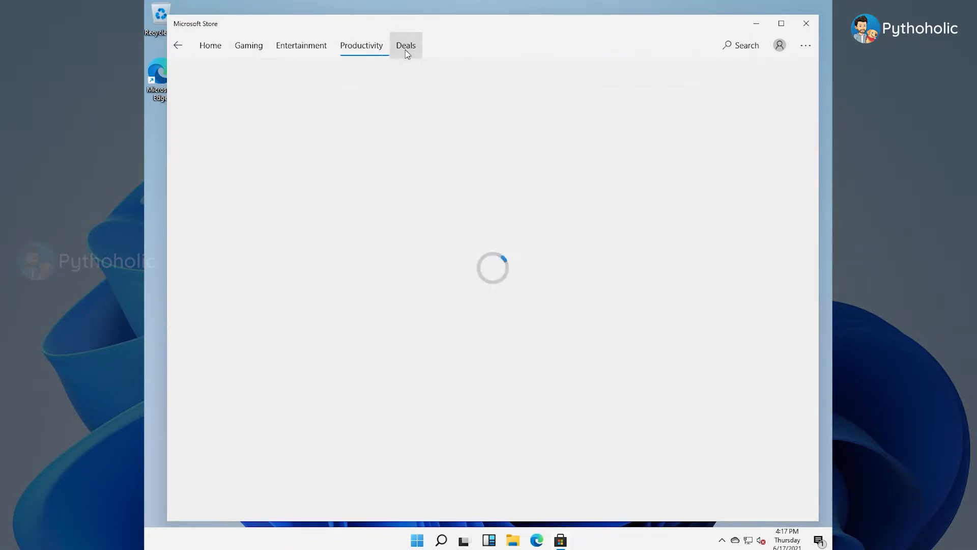
click(211, 48)
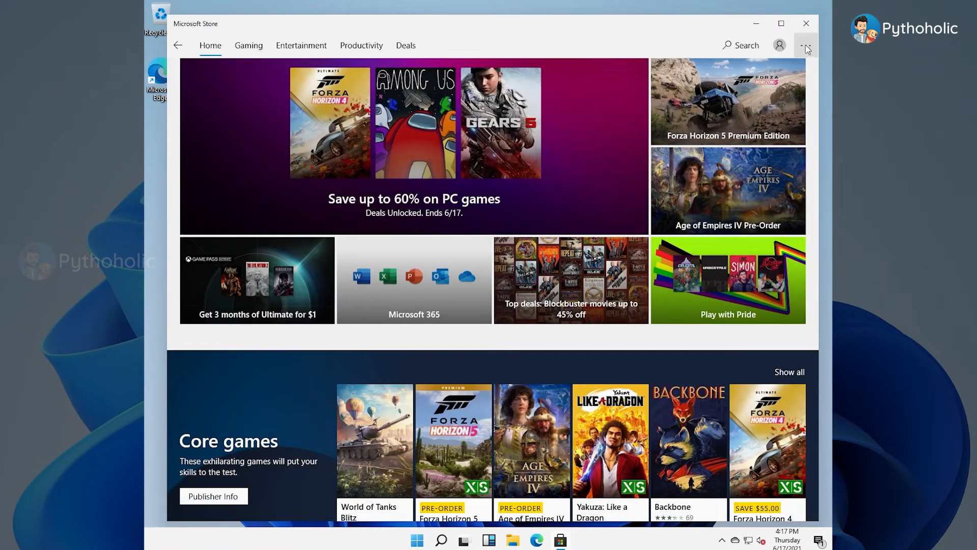
click(805, 47)
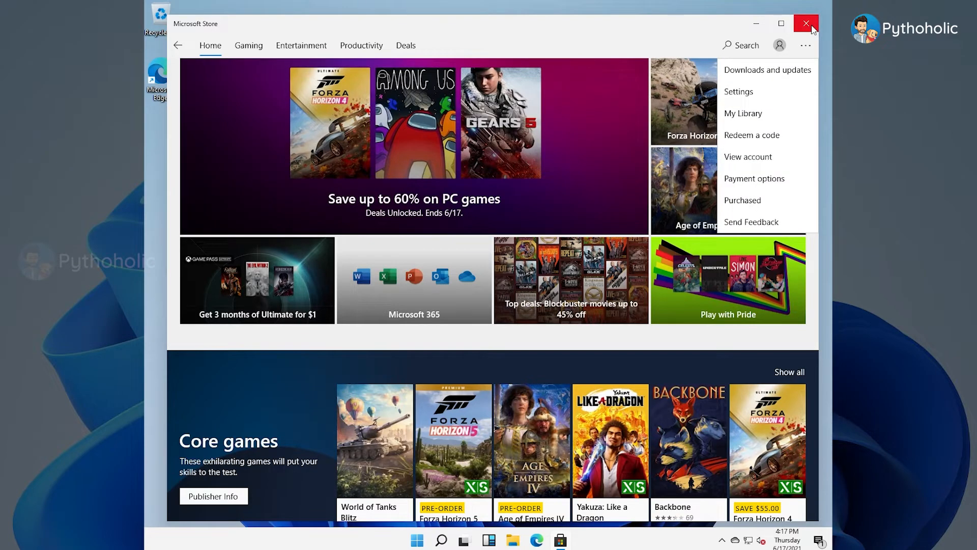
click(807, 24)
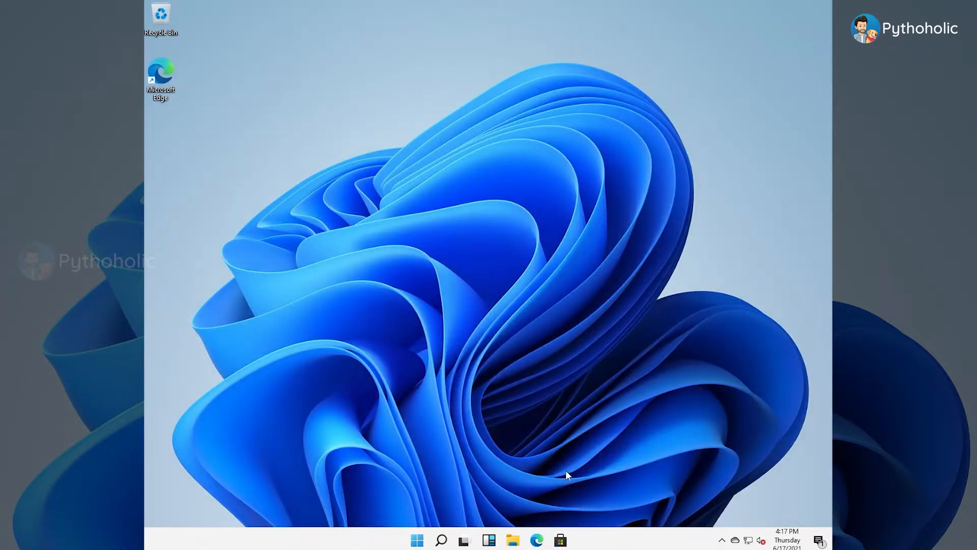
Step: Open File Explorer and compare the Quick access folders as large thumbnails and as a details list
click(513, 539)
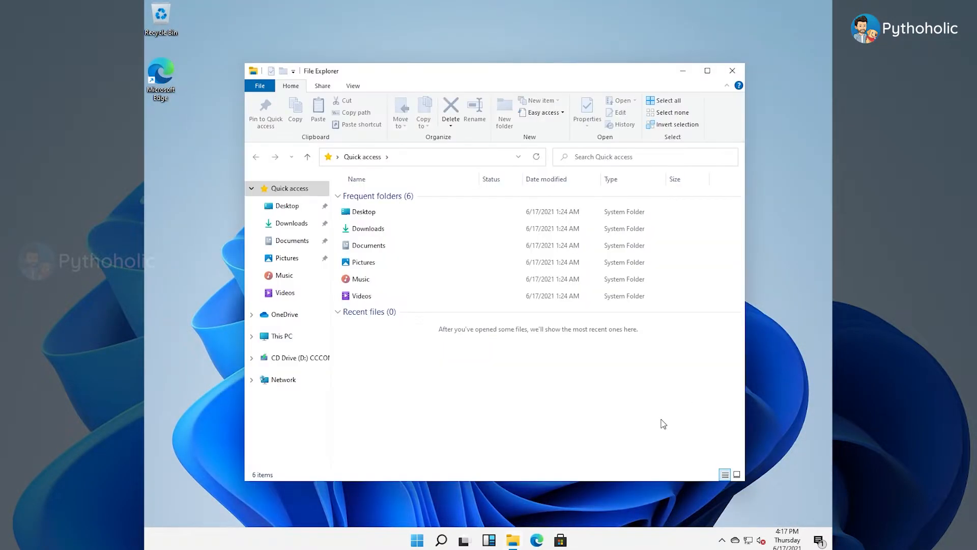
click(737, 474)
click(725, 474)
click(738, 474)
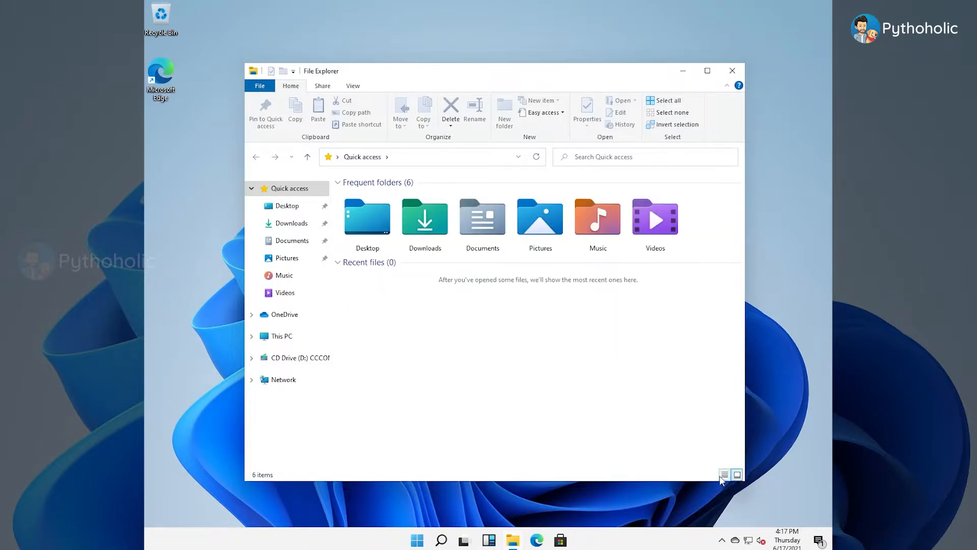
click(725, 474)
click(737, 475)
click(725, 474)
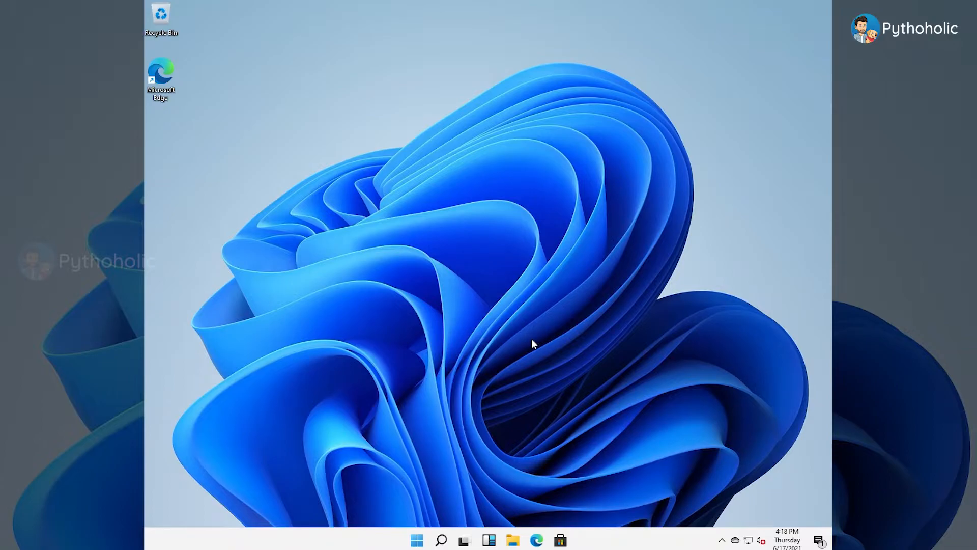
Step: Search only the apps for "mspaint" and open Paint
click(441, 539)
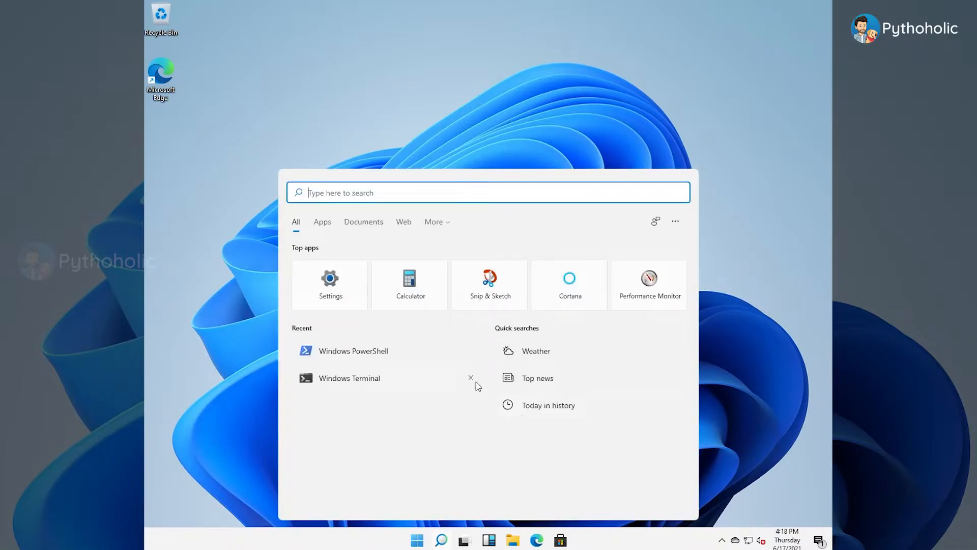
click(322, 222)
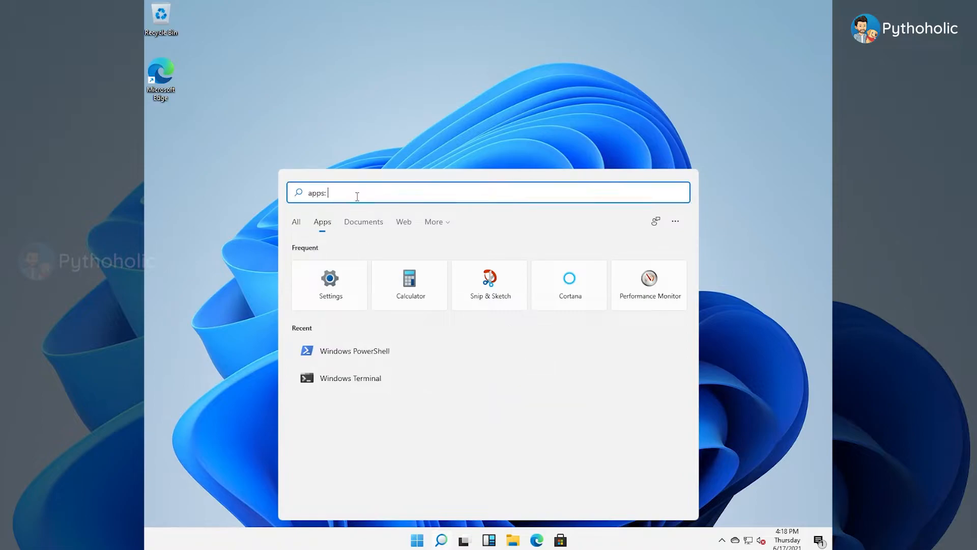
text(ms)
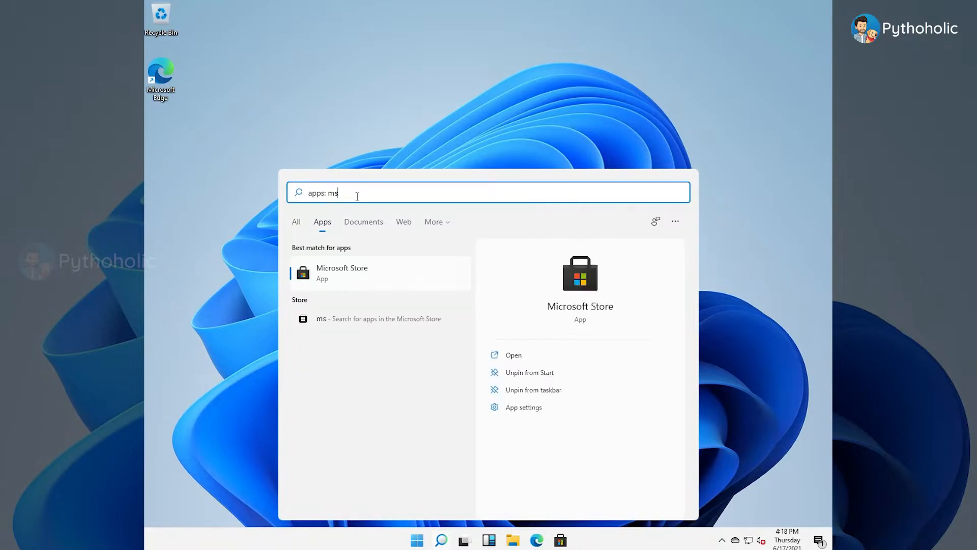
text(paint)
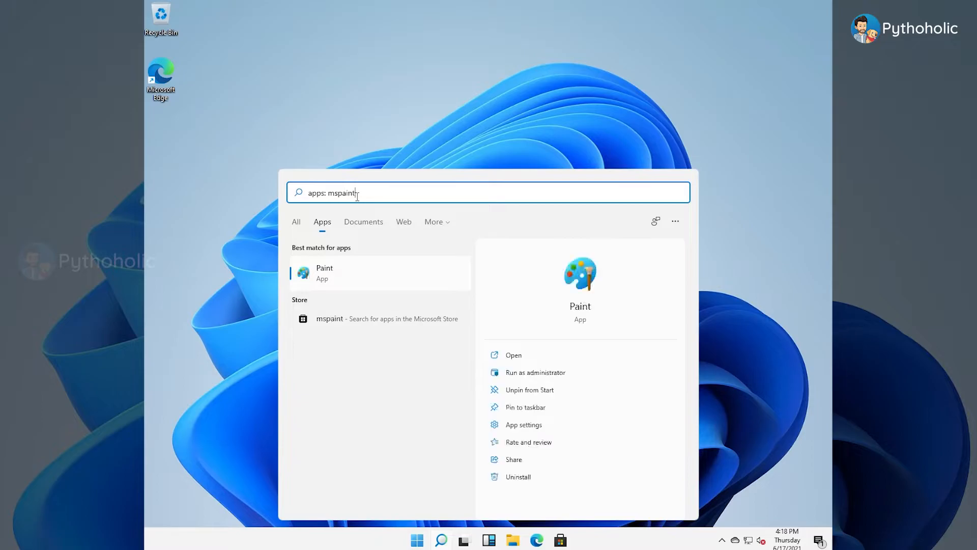
click(358, 272)
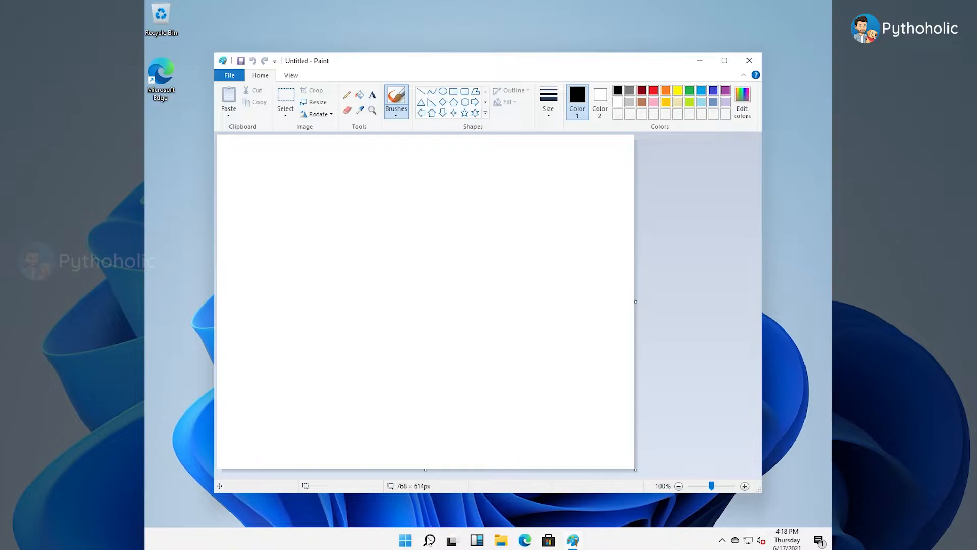
Step: Search for "soli" to open Microsoft Solitaire Collection, and close both it and Paint
click(429, 541)
text(soli)
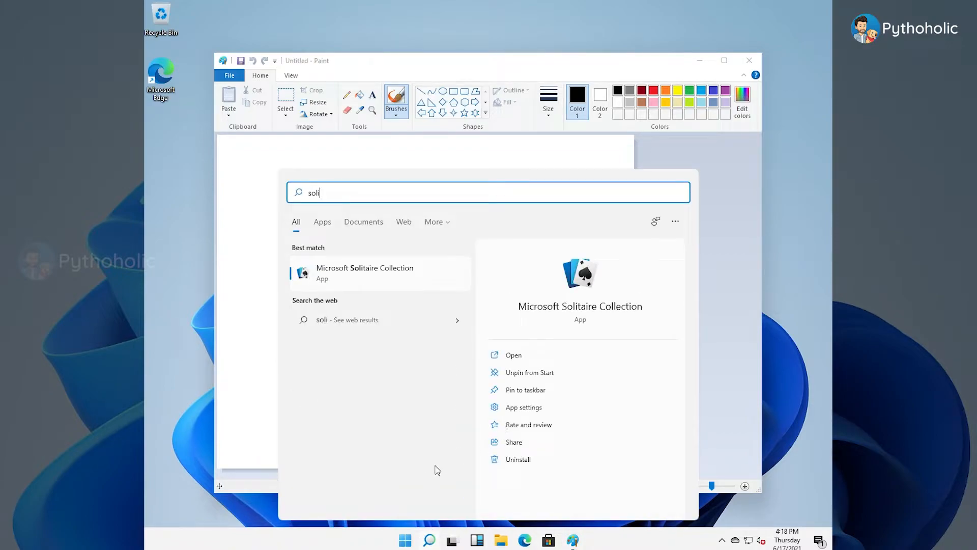
click(377, 273)
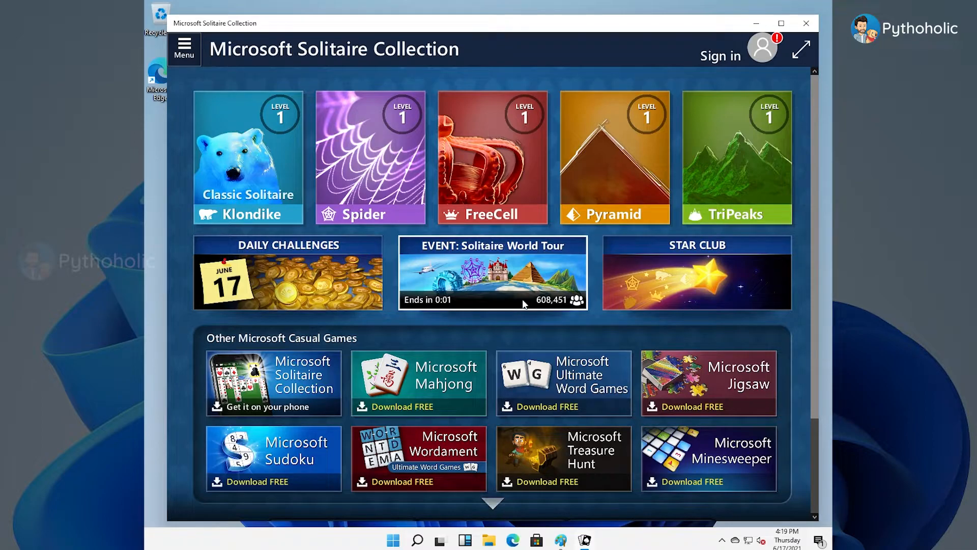
click(806, 23)
click(749, 60)
Step: View the notification center and the taskbar calendar
click(819, 540)
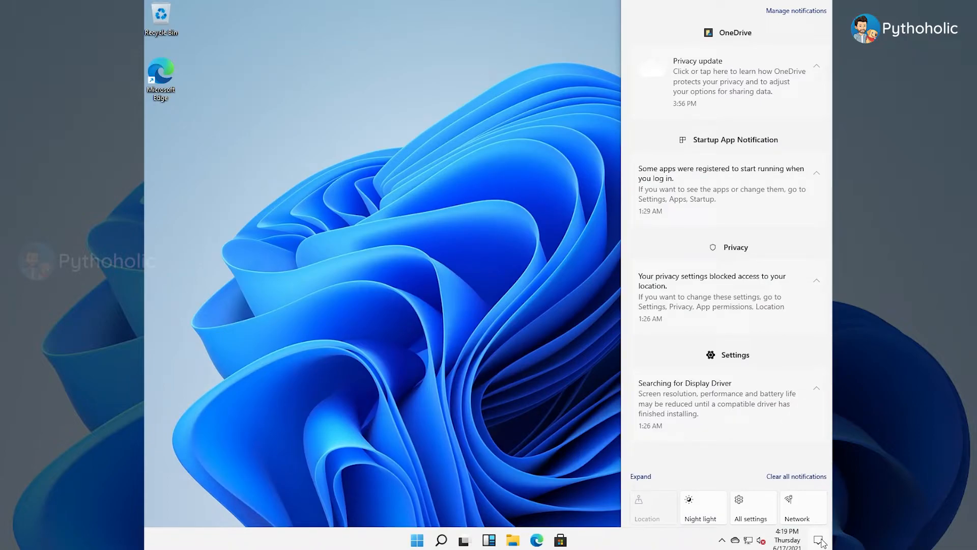
click(787, 542)
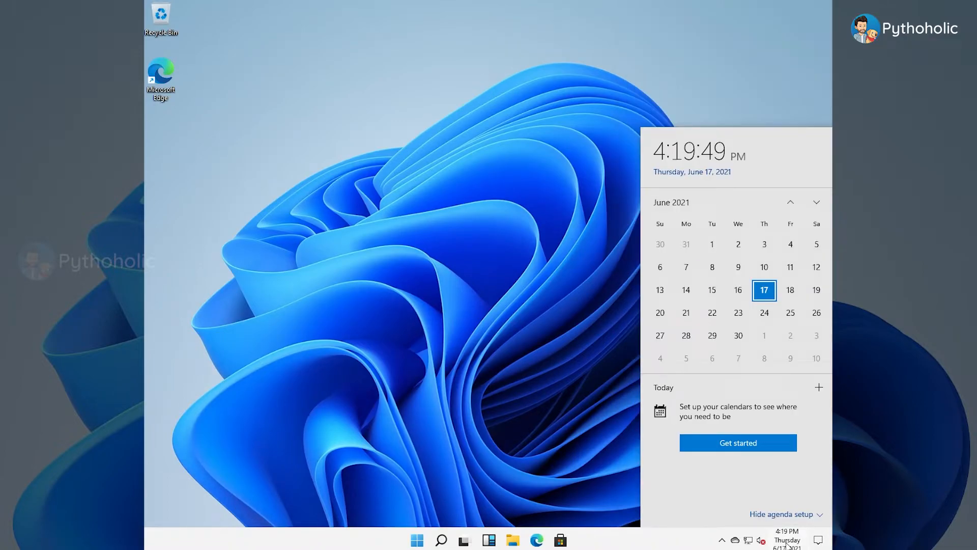
Step: Search for "terminal", open Windows Terminal and move its window lower on the desktop
click(441, 540)
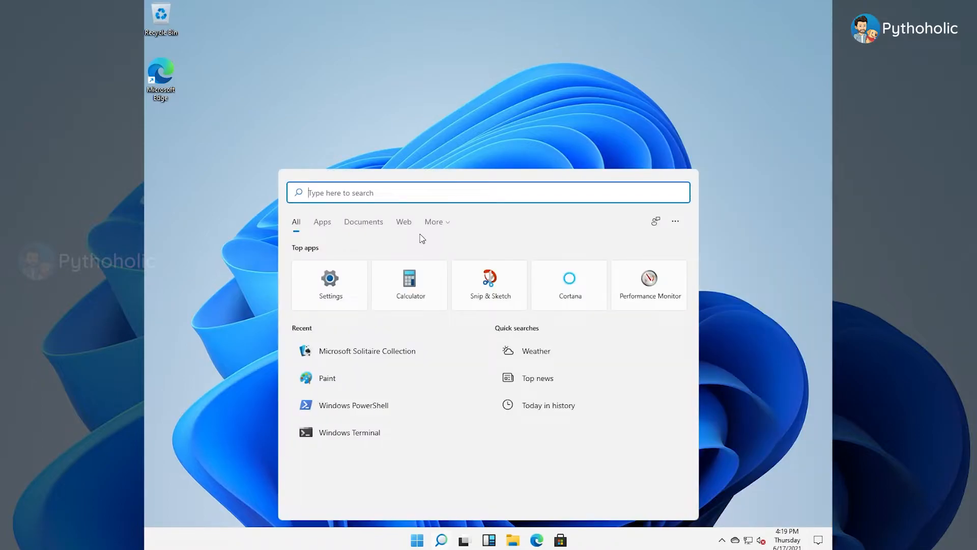
text(terminal)
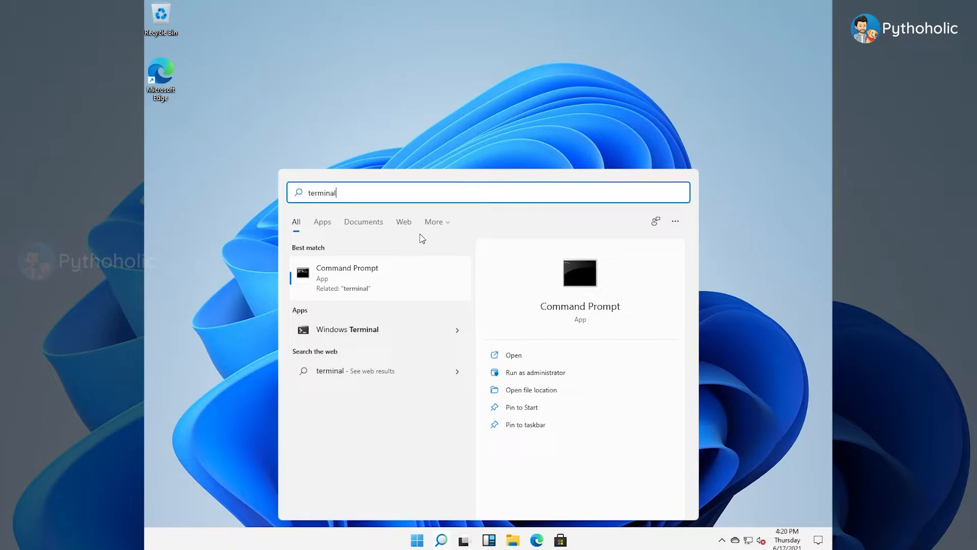
click(385, 329)
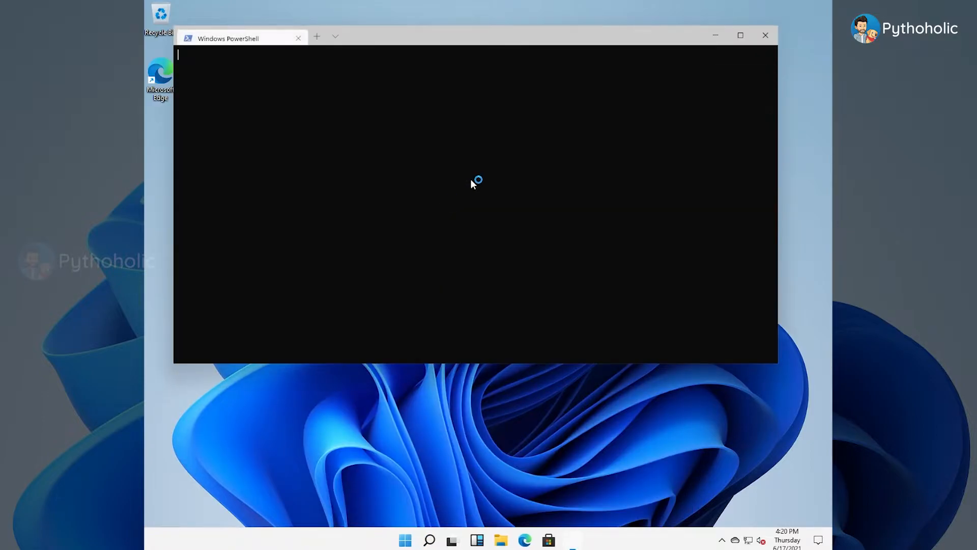
drag(446, 38, 434, 148)
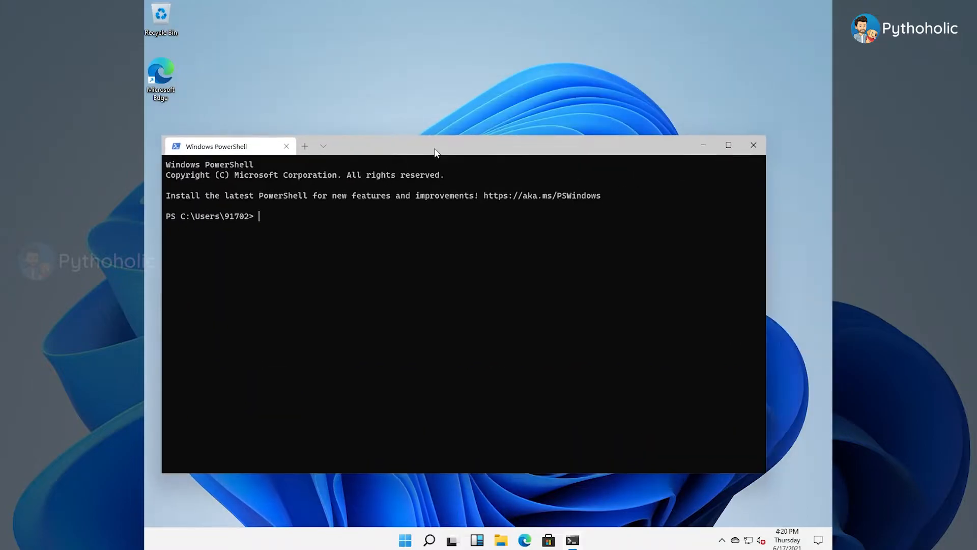
Step: Add Azure Cloud Shell, Windows PowerShell and Command Prompt tabs to the terminal window
click(323, 146)
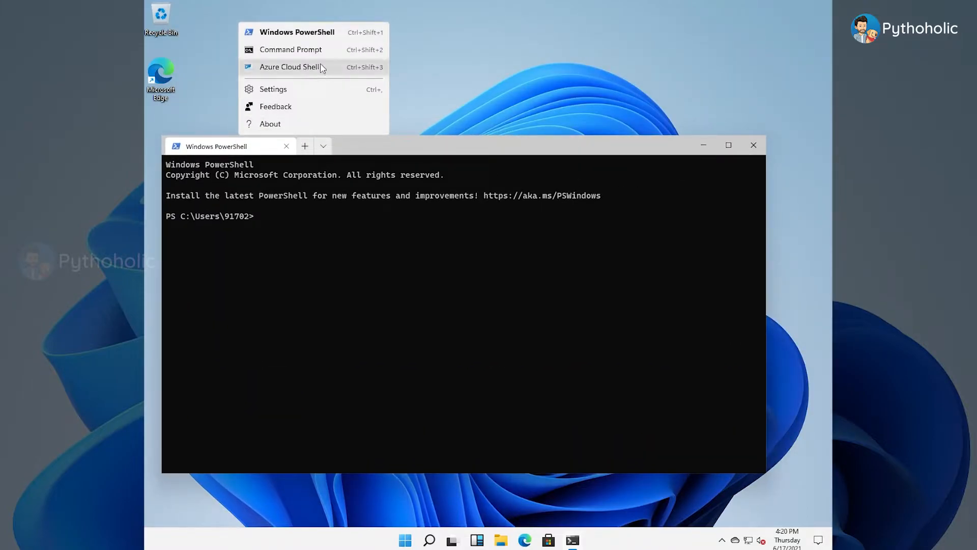
click(316, 72)
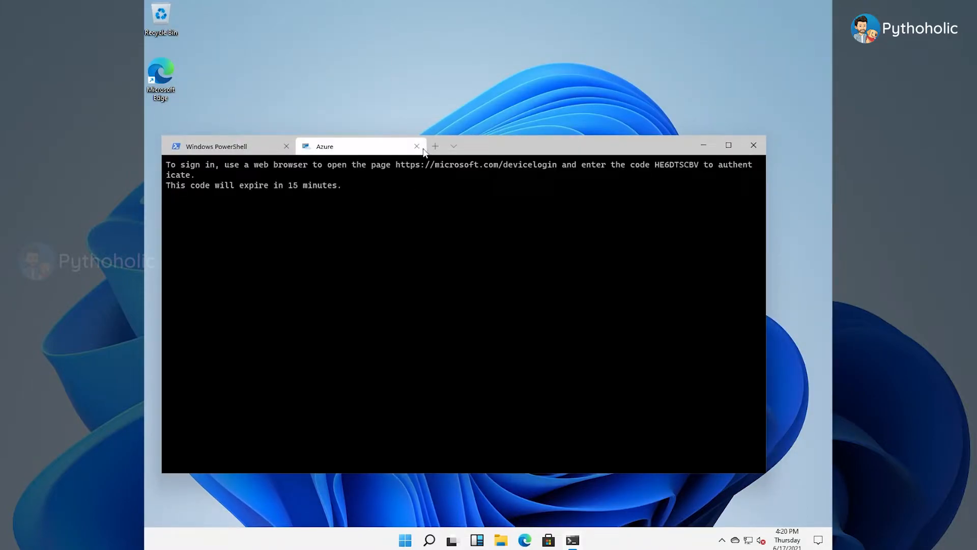
click(453, 146)
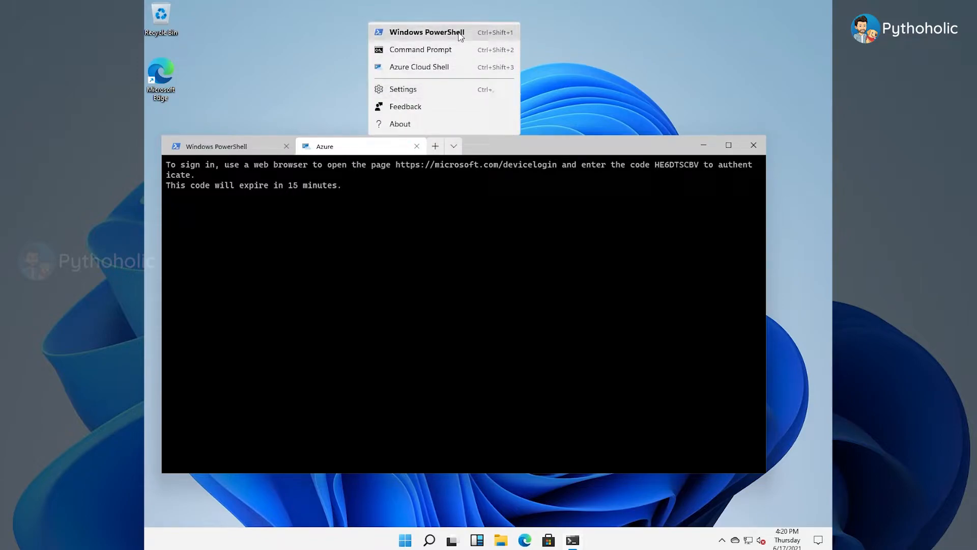
click(458, 33)
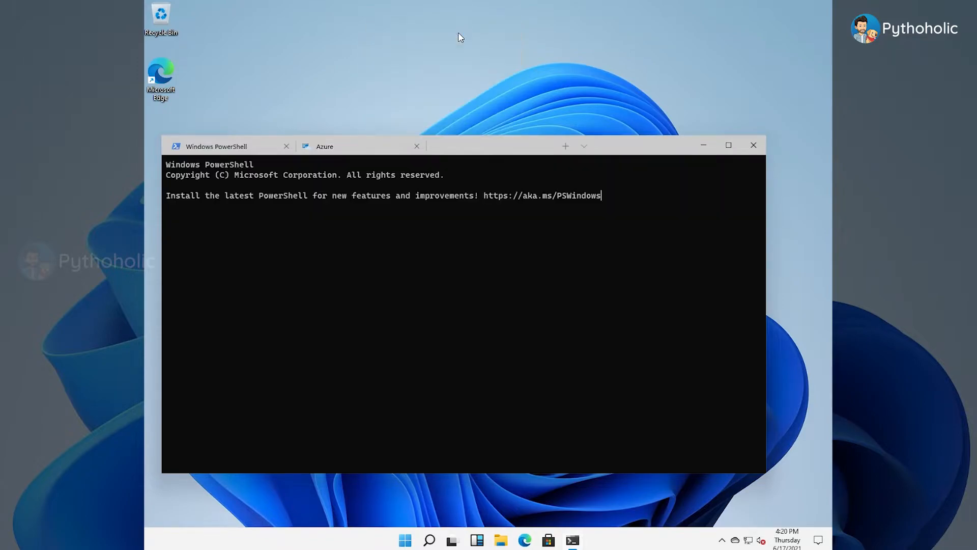
click(584, 147)
click(573, 52)
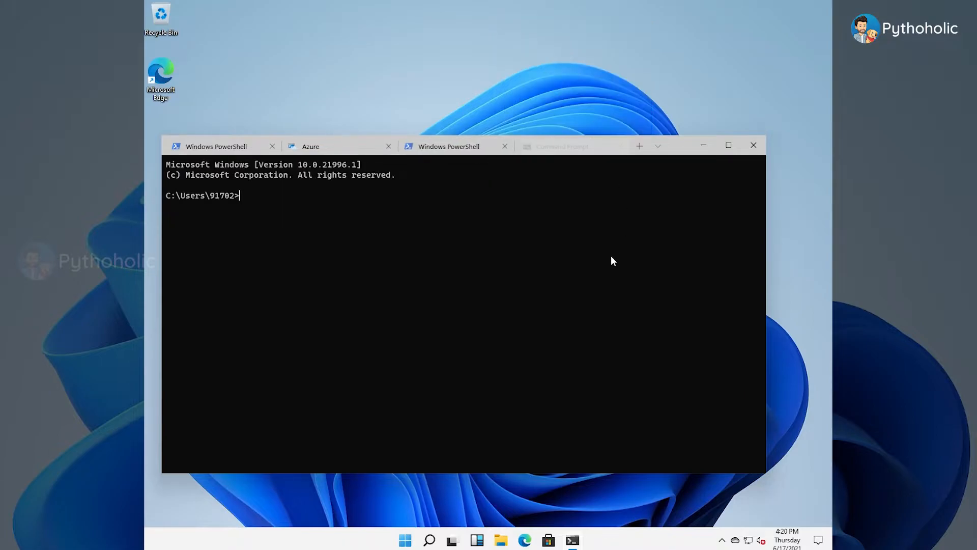
Step: Open the desktop's personalization settings and look through the Background picture and fit options
right_click(402, 285)
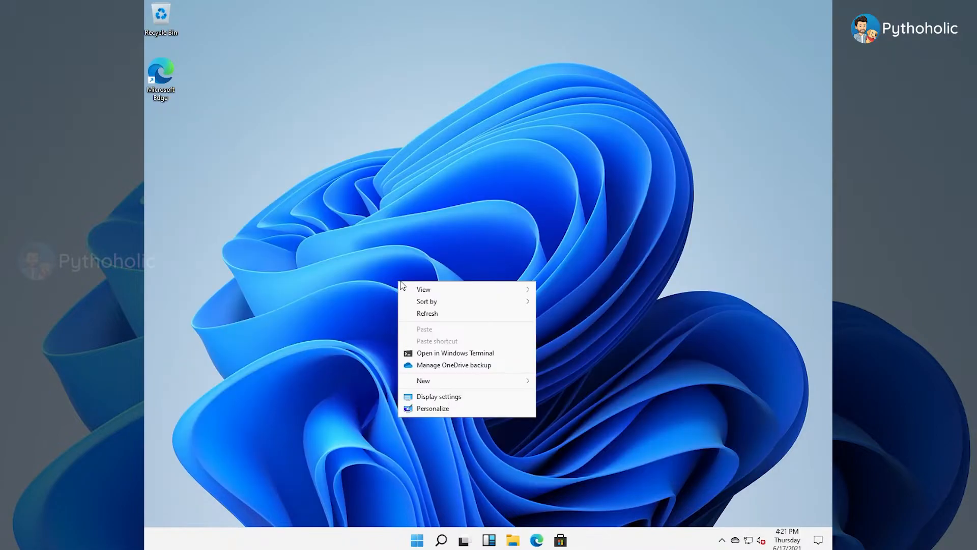
mouse_move(443, 290)
click(449, 409)
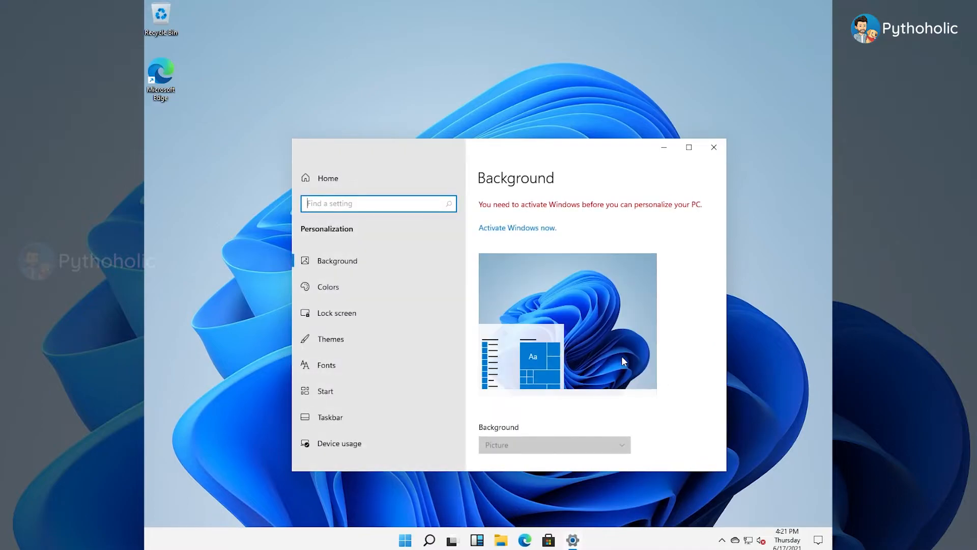
scroll(705, 336, down, 5)
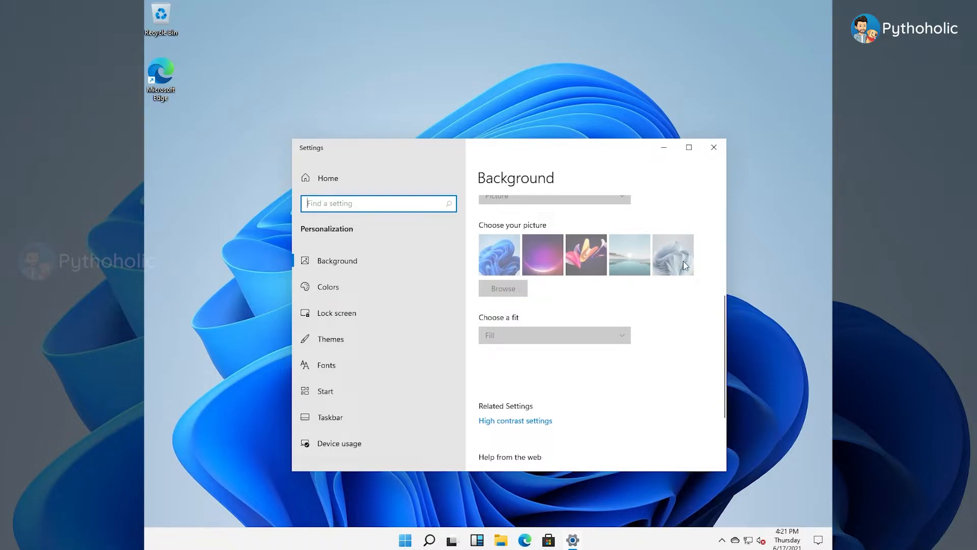
Step: Review the Background page's picture choices and fit setting once more, and close the Settings window
scroll(625, 290, up, 5)
scroll(692, 301, down, 2)
scroll(707, 300, up, 1)
scroll(678, 283, down, 5)
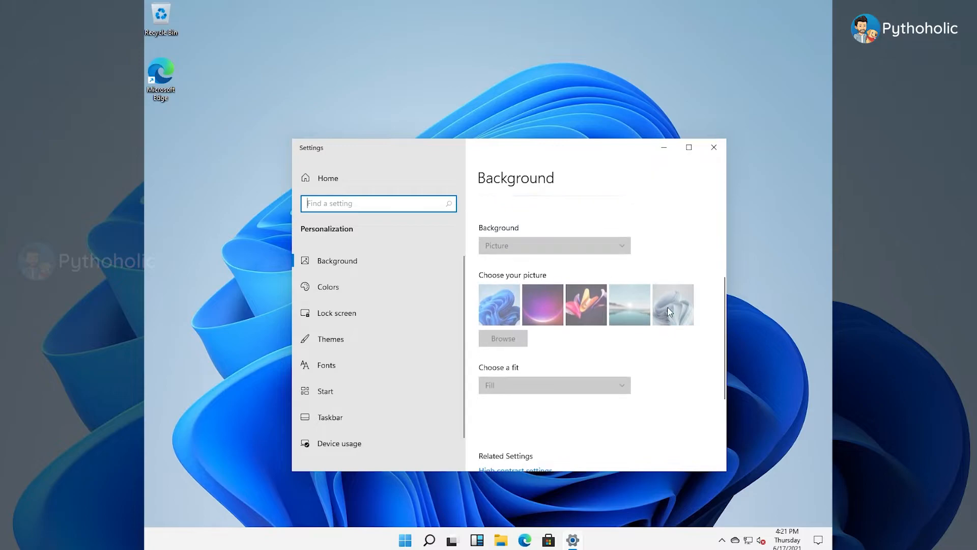
click(714, 147)
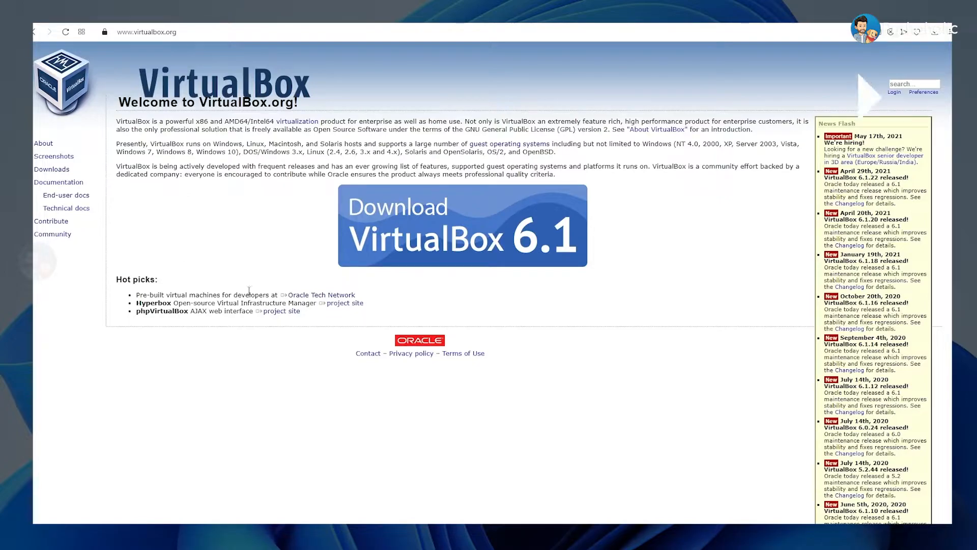
Step: Download the VirtualBox 6.1.22 installer for Windows hosts from virtualbox.org and save it in the Downloads folder
click(463, 237)
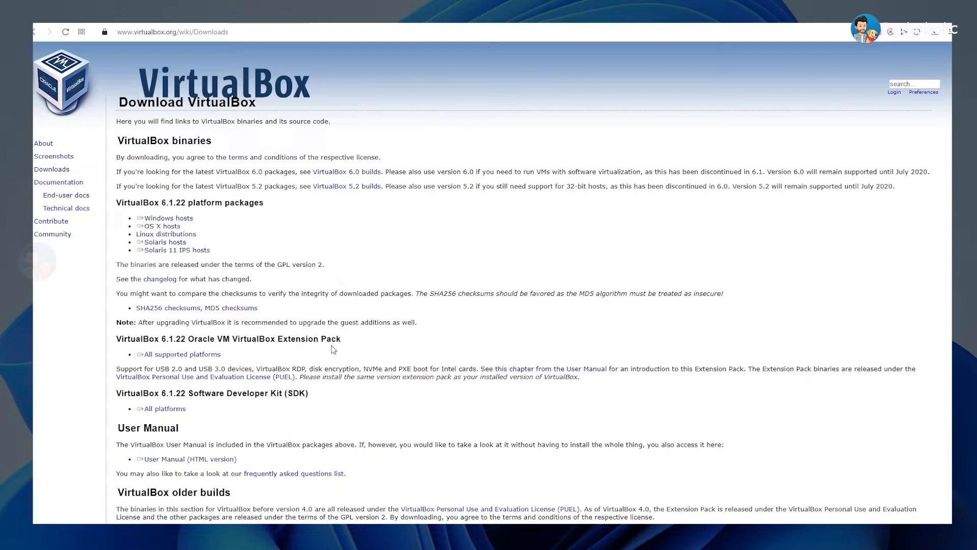
click(168, 222)
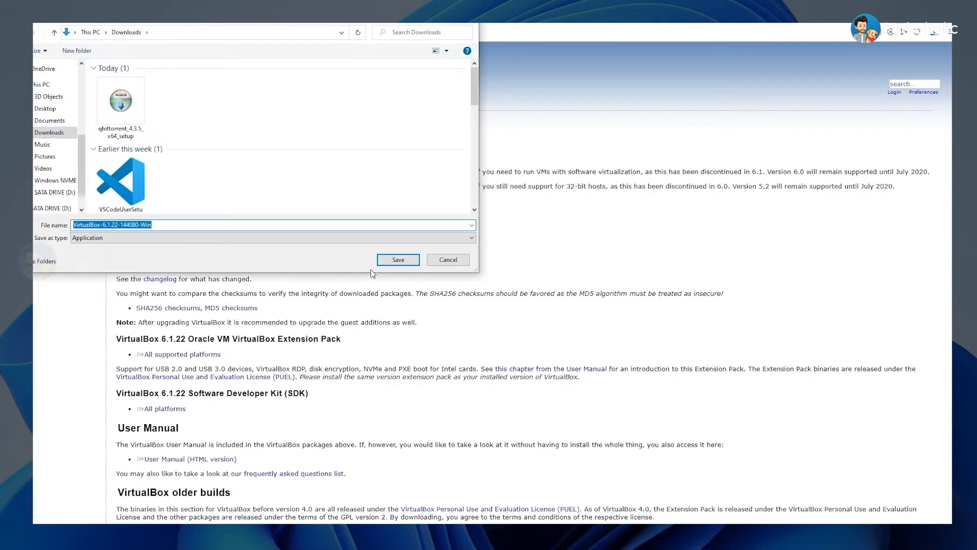
click(397, 259)
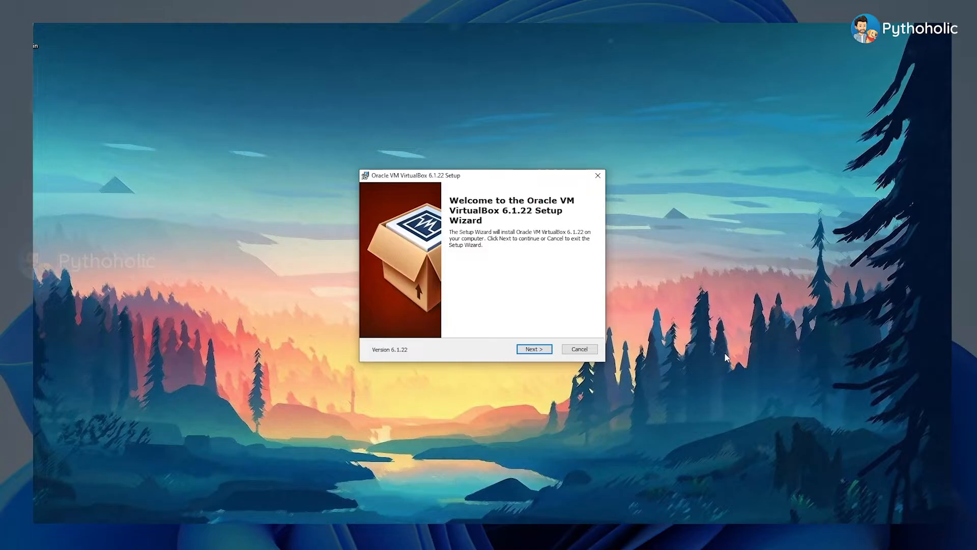
Step: Install Oracle VM VirtualBox 6.1.22 with the default features, location and shortcuts, and have it start after installation
click(533, 354)
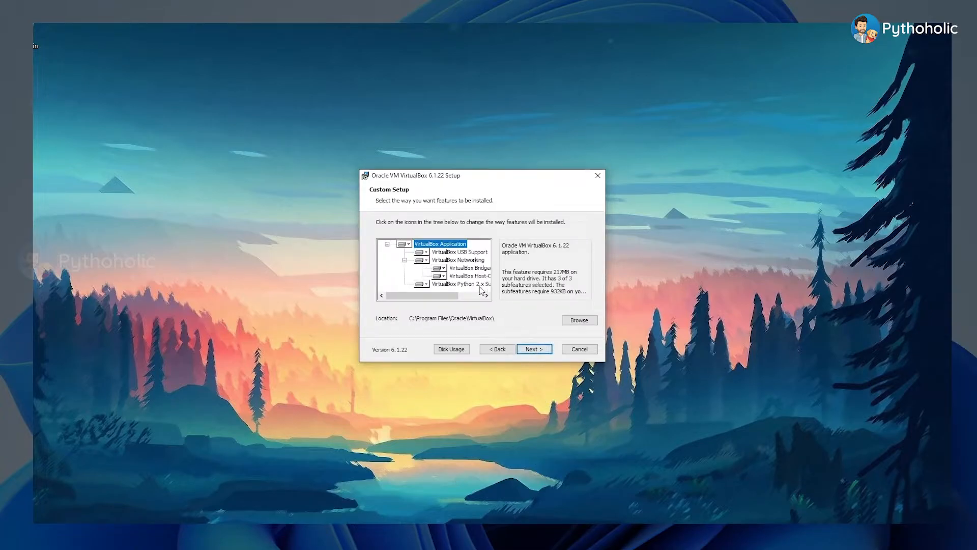
click(486, 295)
click(532, 349)
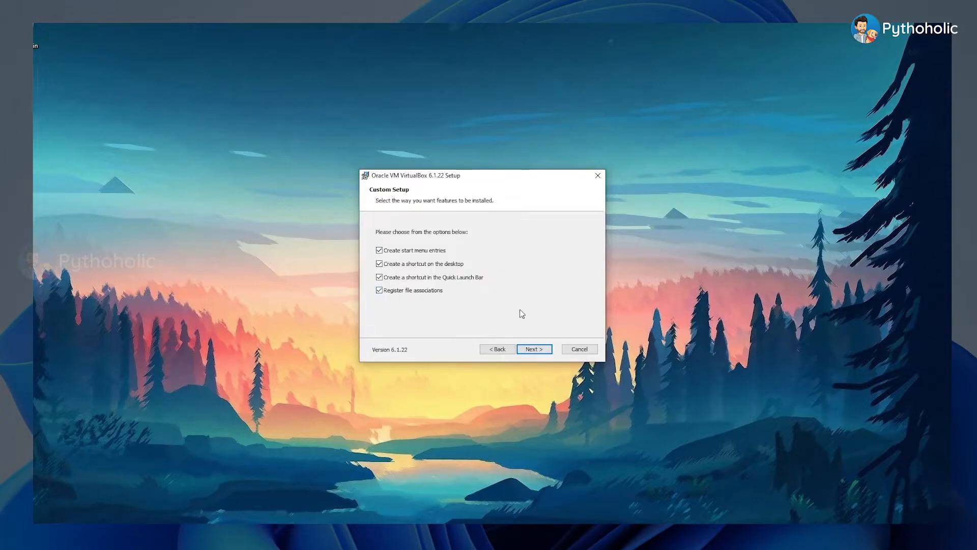
click(531, 348)
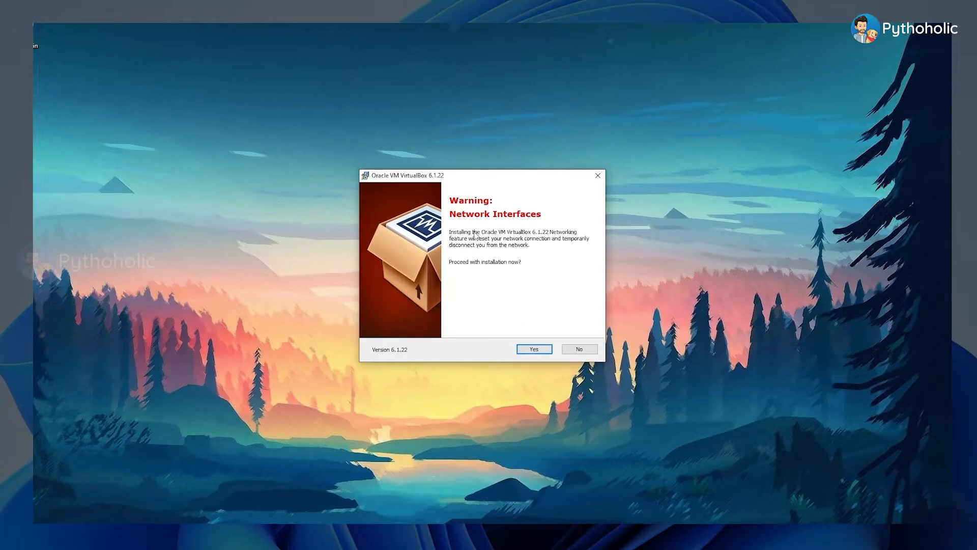
click(534, 349)
click(534, 348)
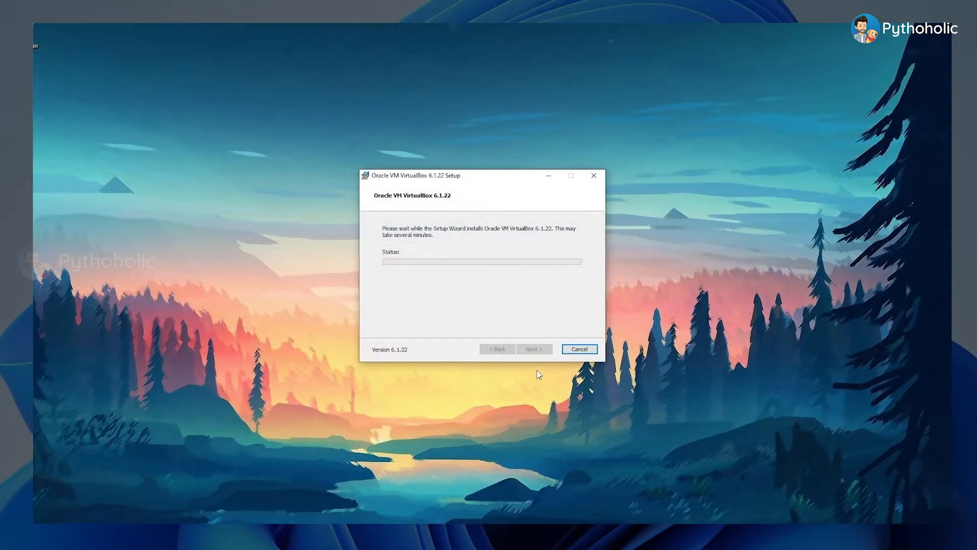
drag(496, 177, 478, 179)
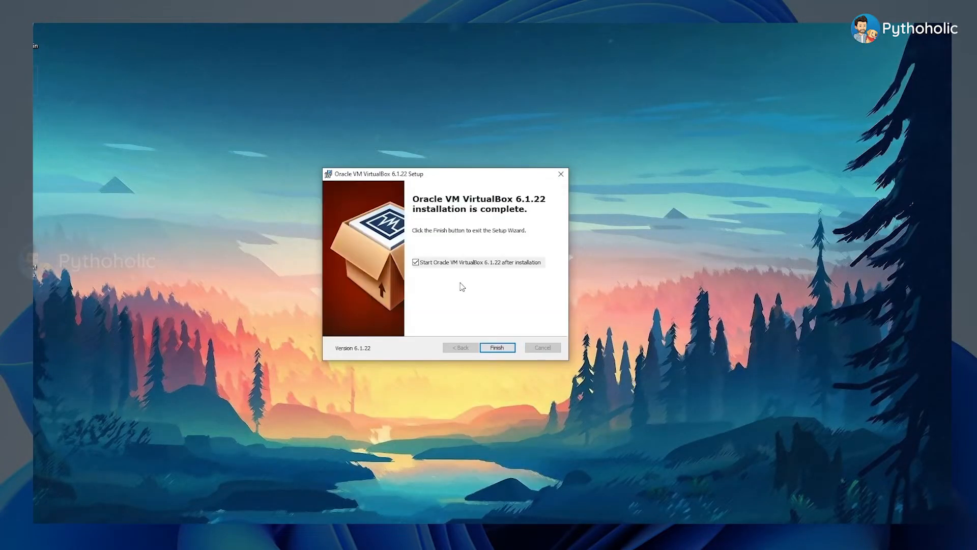
click(497, 348)
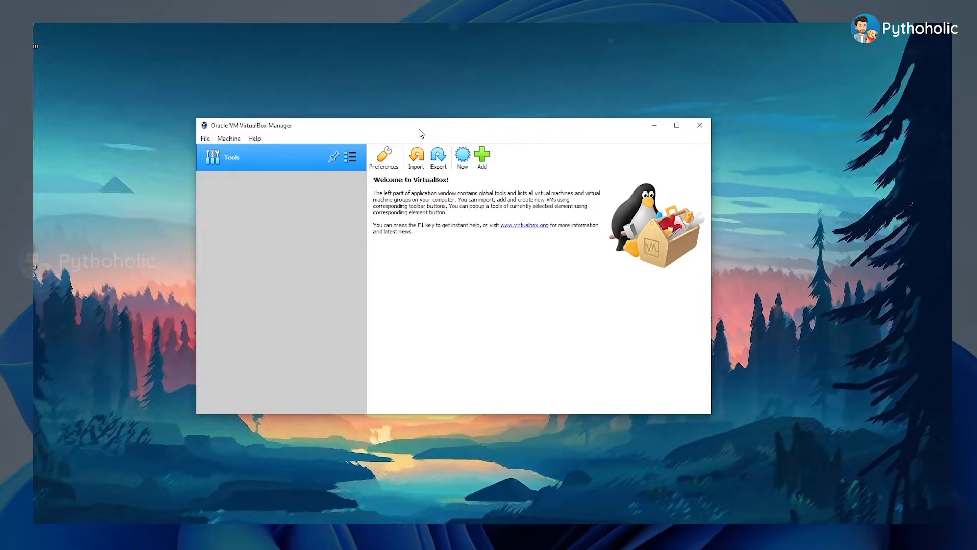
Step: Set up a new virtual machine named Windows 11 with version Other Windows (64-bit) and 3072 MB of memory
click(463, 158)
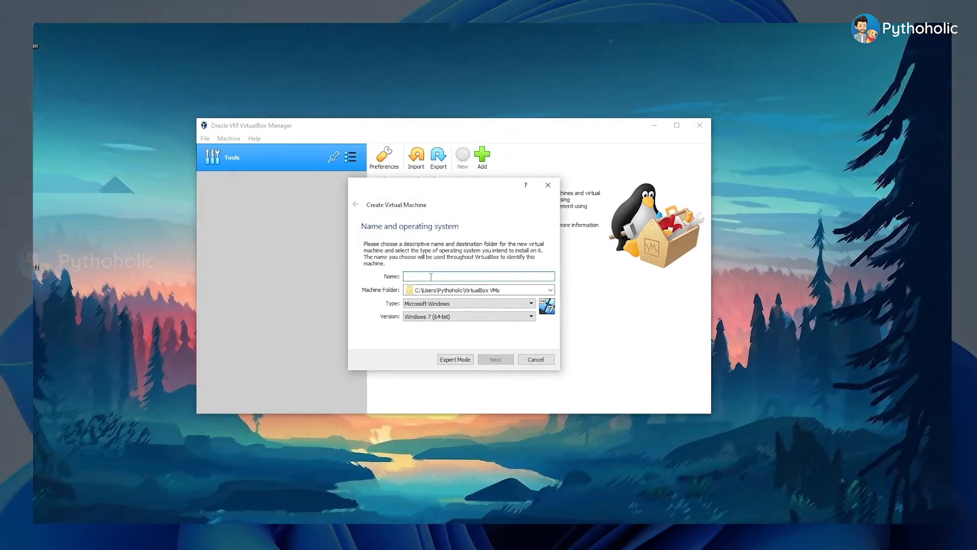
text(Windows 11)
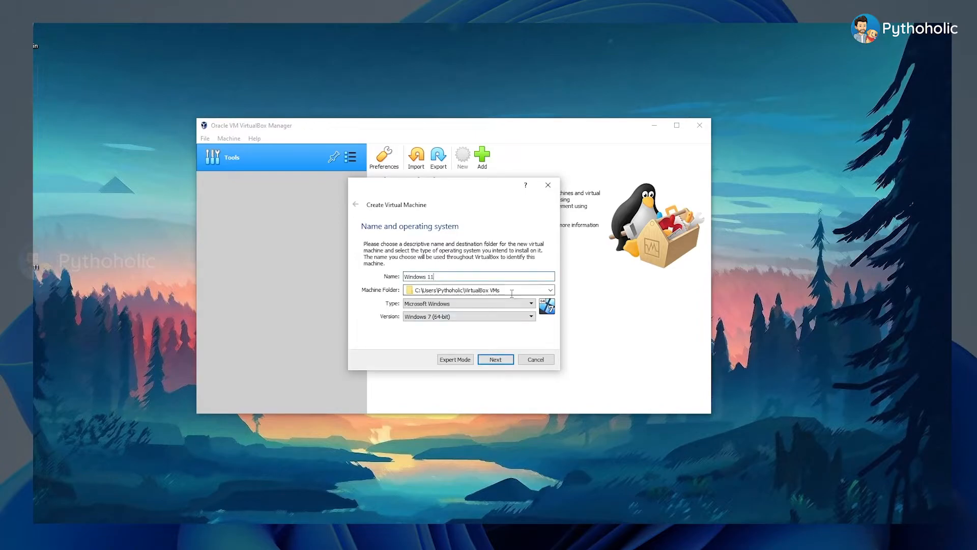
click(477, 317)
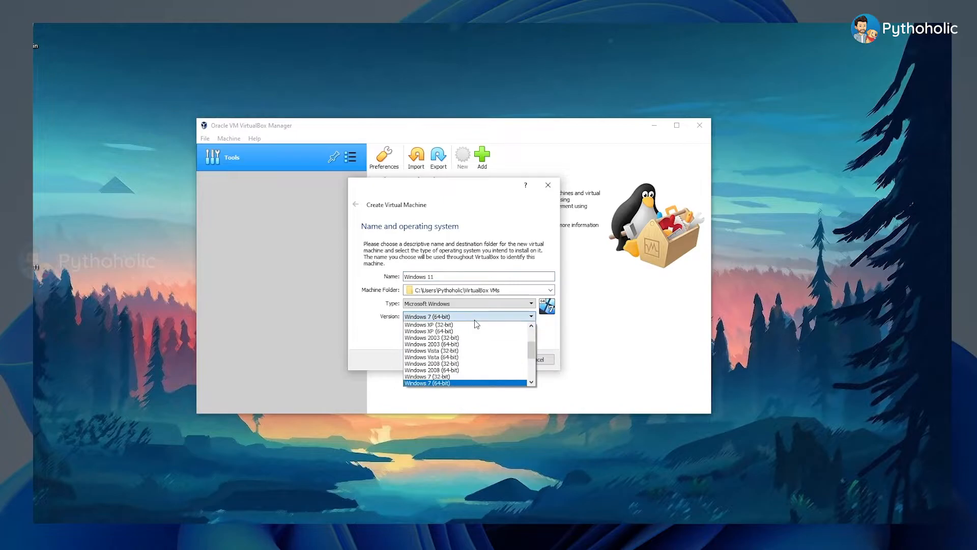
scroll(486, 367, down, 3)
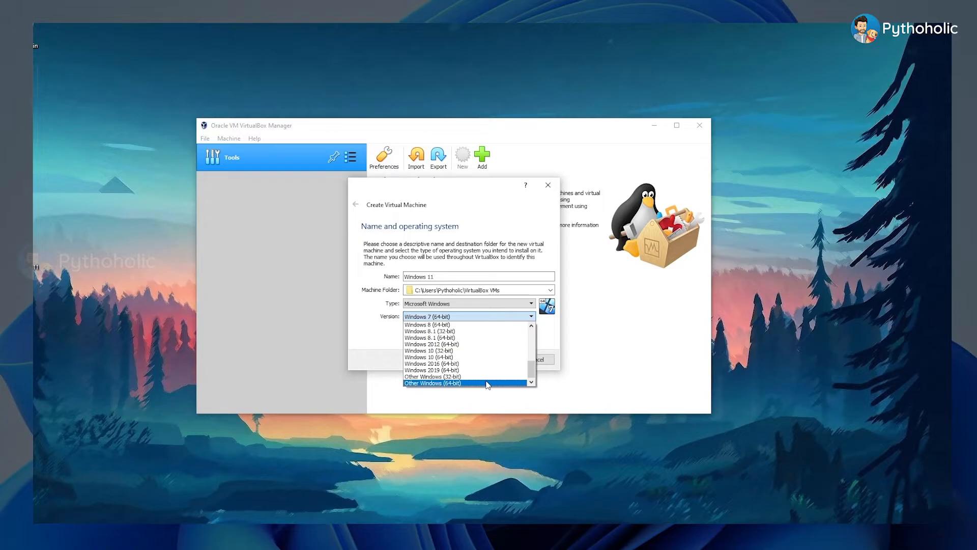
click(487, 384)
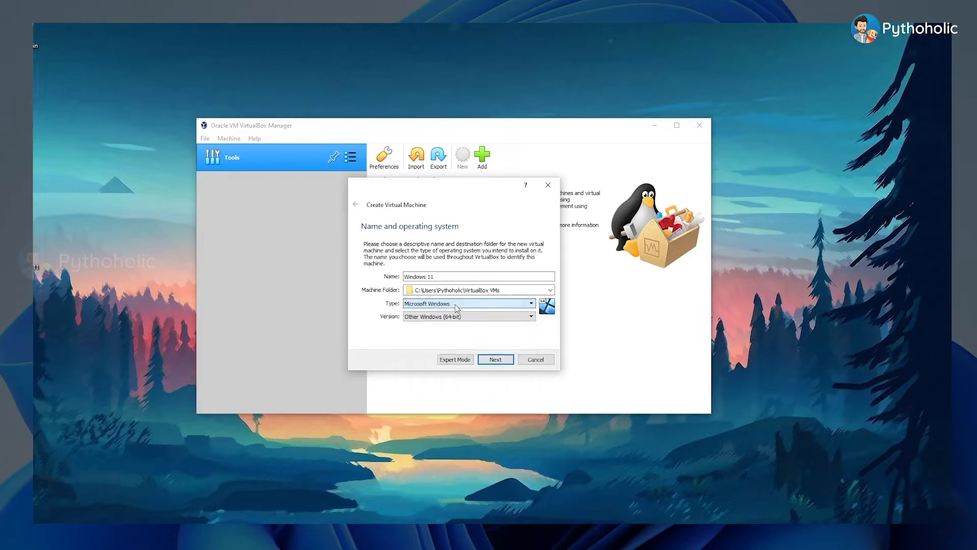
click(495, 360)
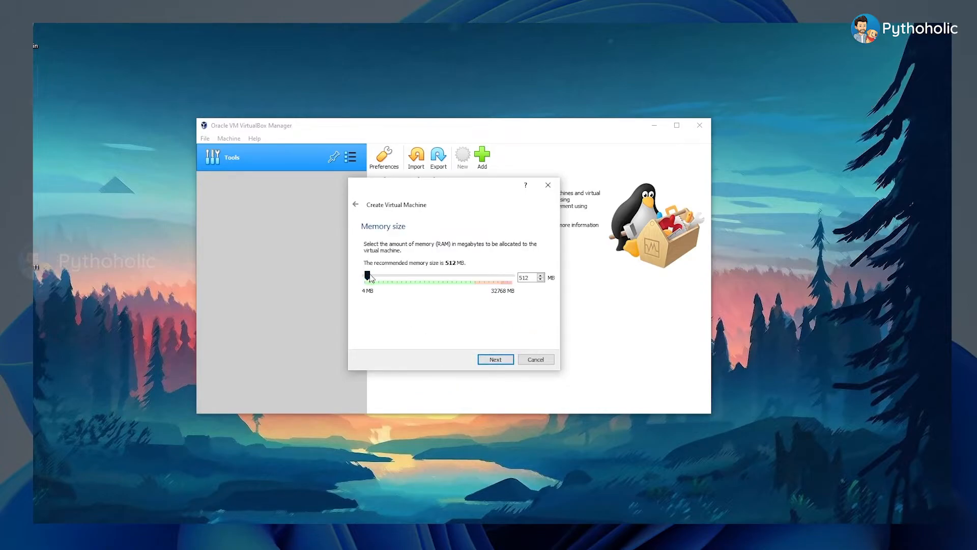
drag(370, 276, 381, 275)
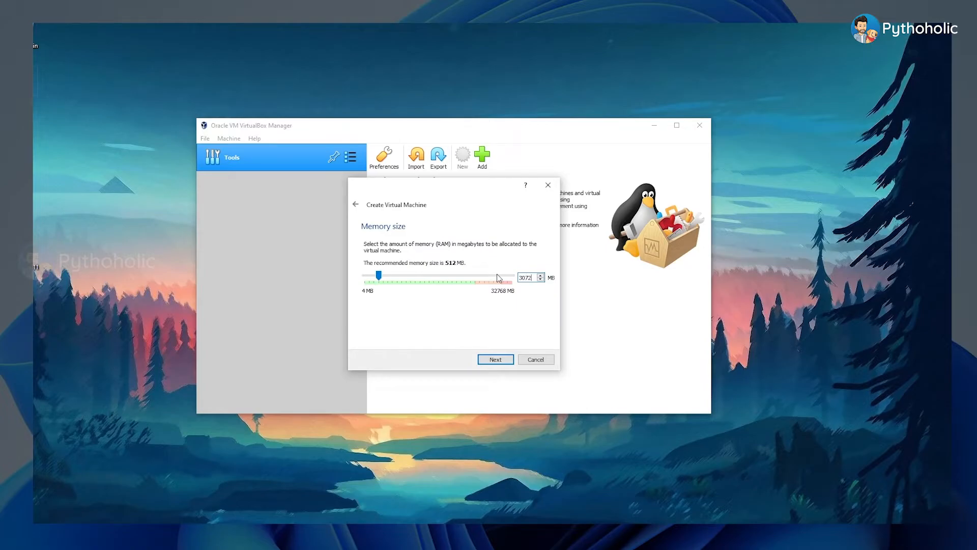
click(508, 363)
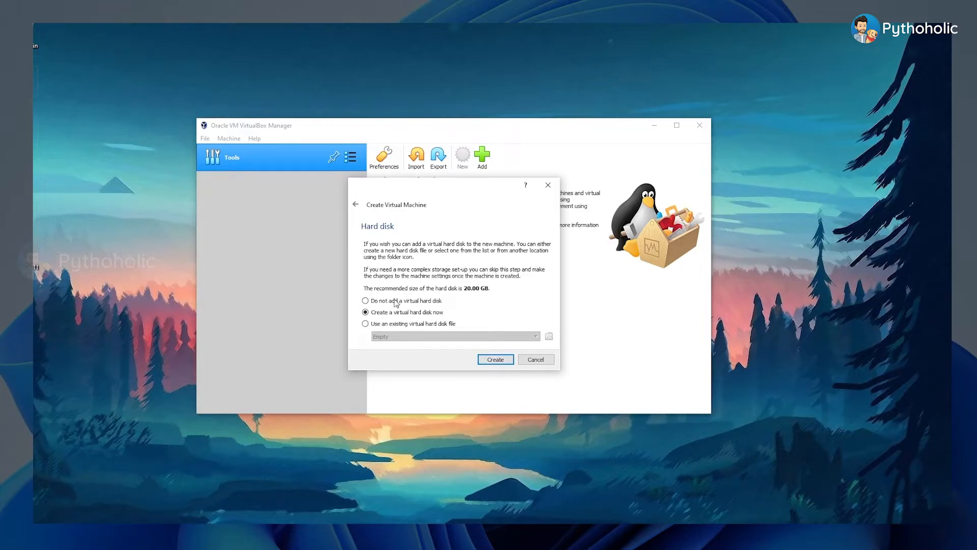
Step: Create a dynamically allocated VDI virtual hard disk of 30 GB for the new machine
click(493, 360)
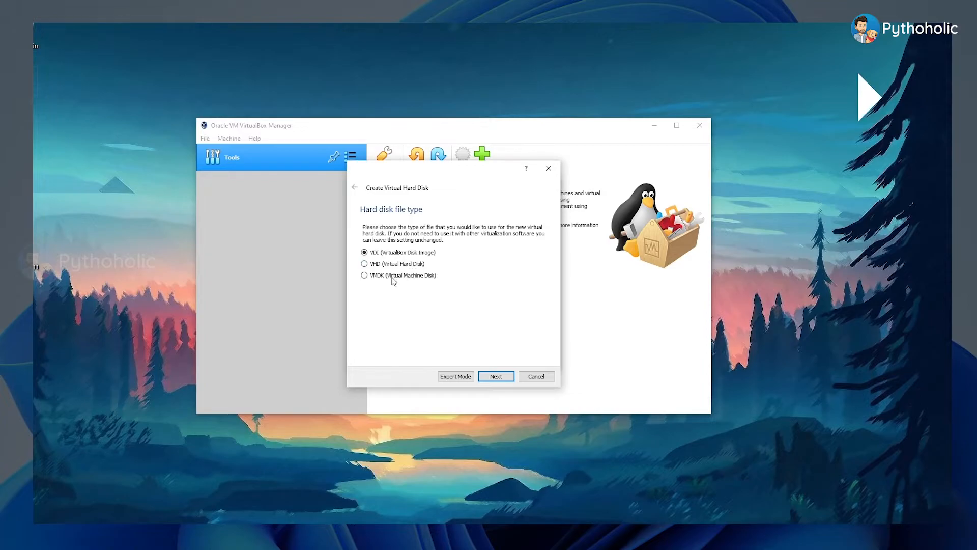
click(495, 377)
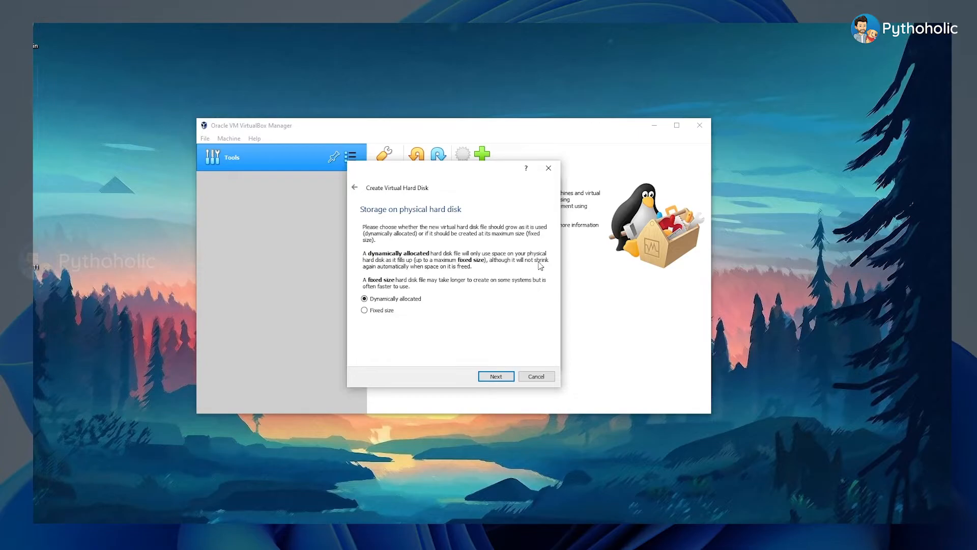
click(493, 378)
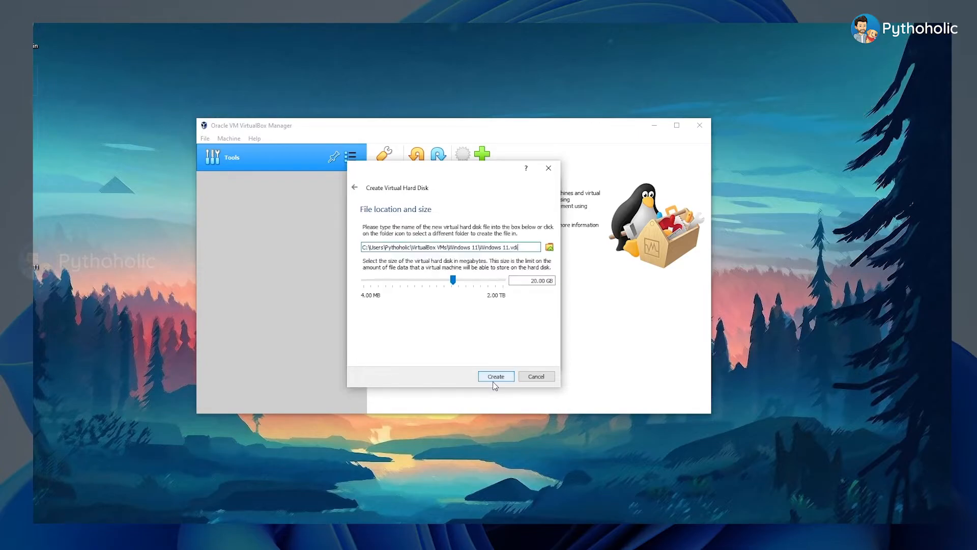
drag(530, 281, 535, 281)
text(3)
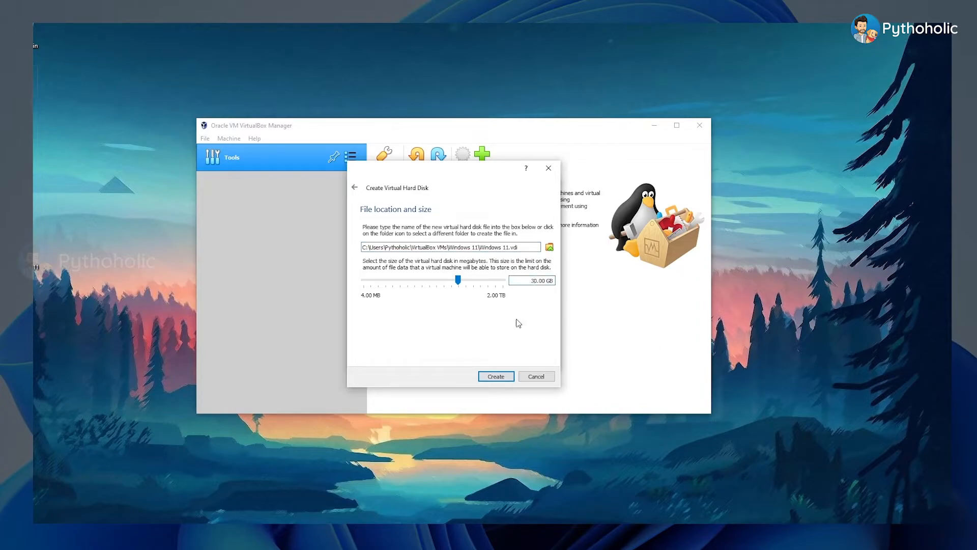
click(496, 377)
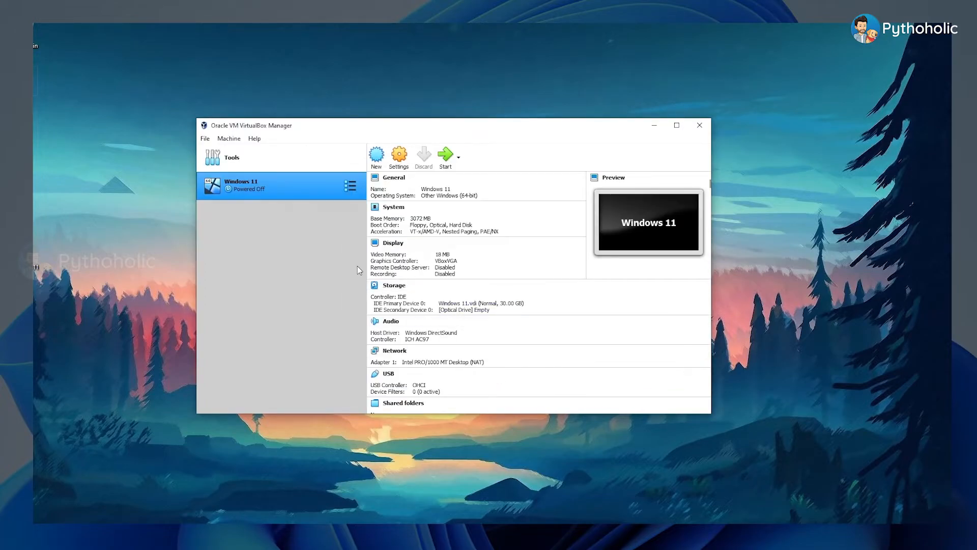
Step: Attach Windows 11 ISO.iso from the Desktop folder to the Windows 11 machine's empty optical drive and save its settings
right_click(311, 189)
click(331, 193)
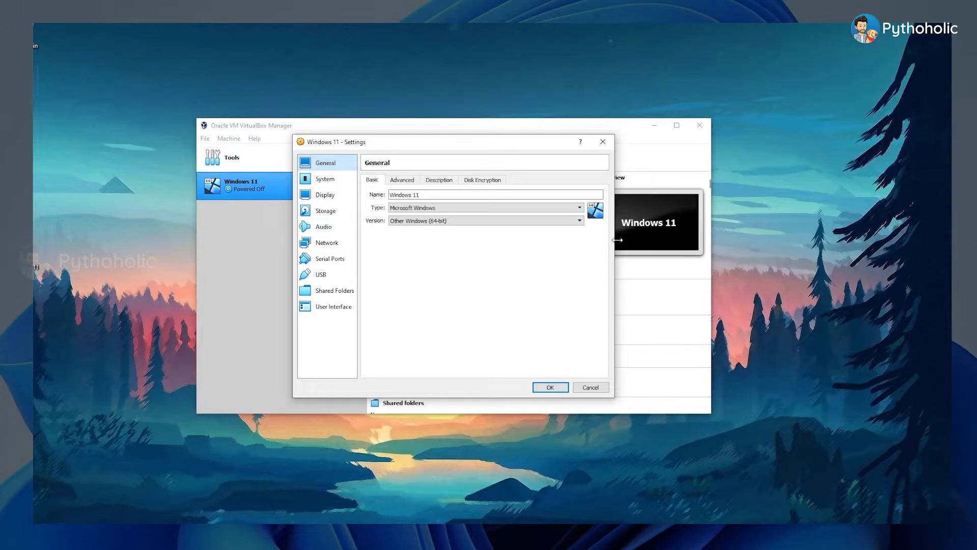
click(326, 210)
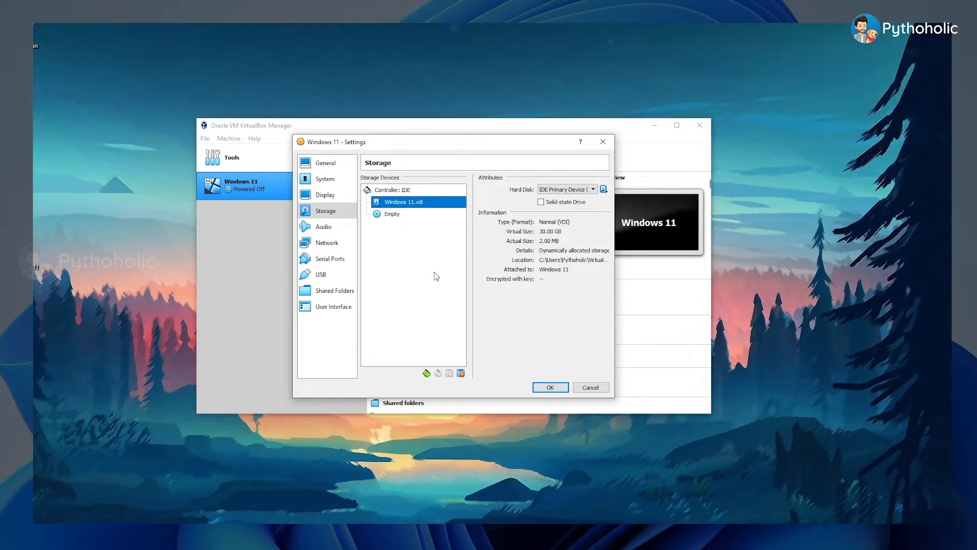
click(397, 213)
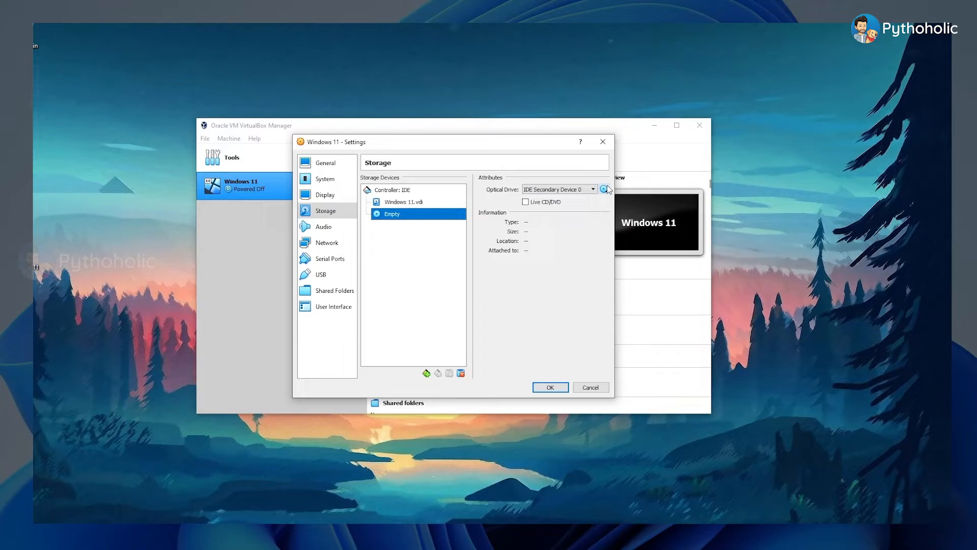
click(605, 189)
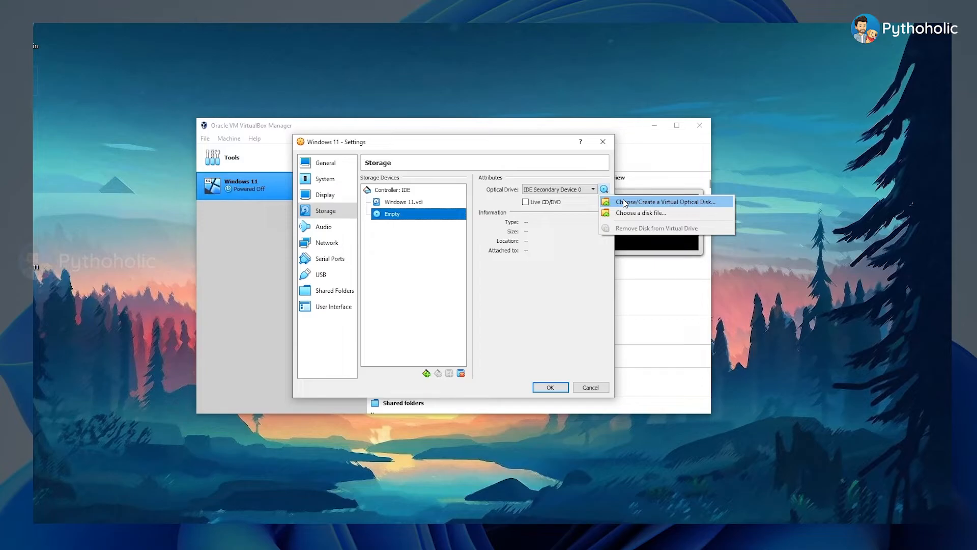
click(625, 203)
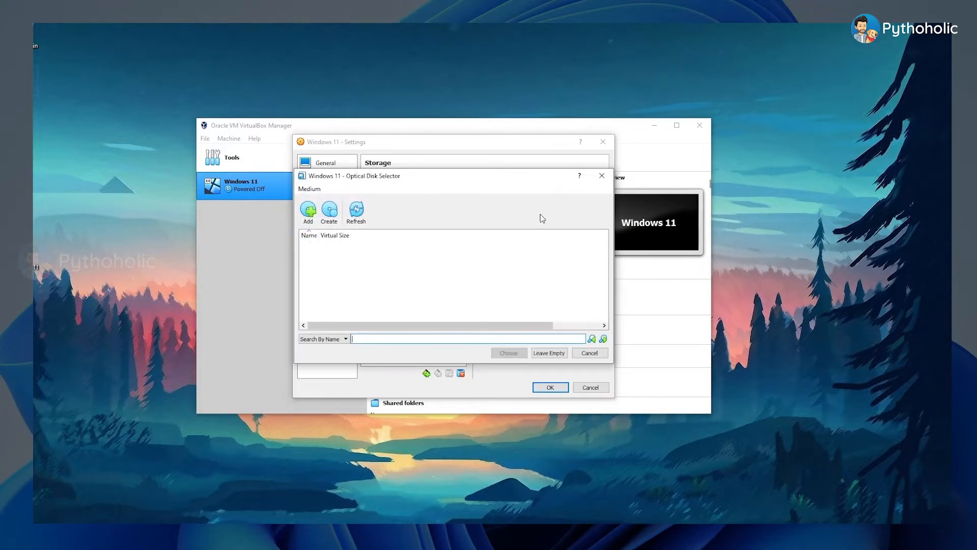
click(309, 212)
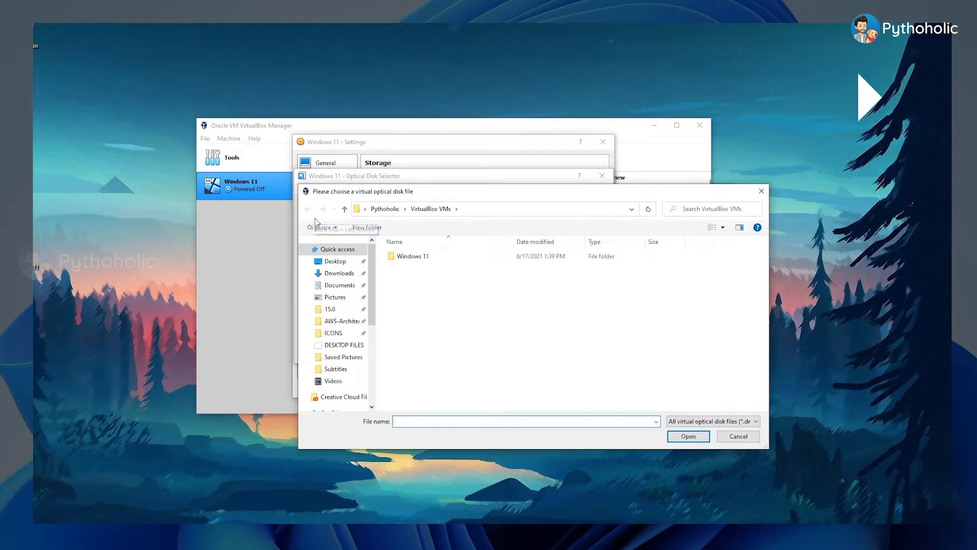
click(335, 261)
click(417, 288)
double_click(416, 288)
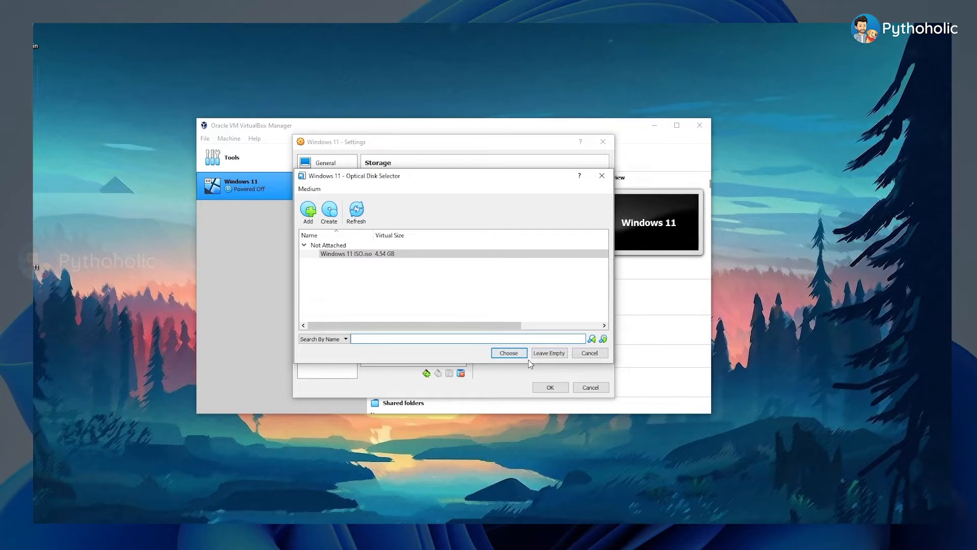
click(509, 352)
click(551, 387)
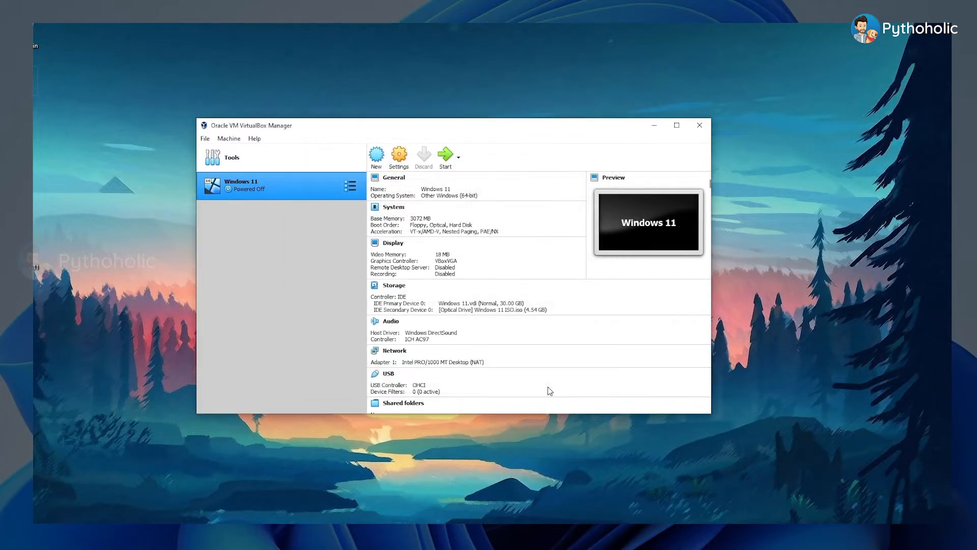
Step: Try to boot the Windows 11 virtual machine, reposition its window and power the machine off
click(446, 160)
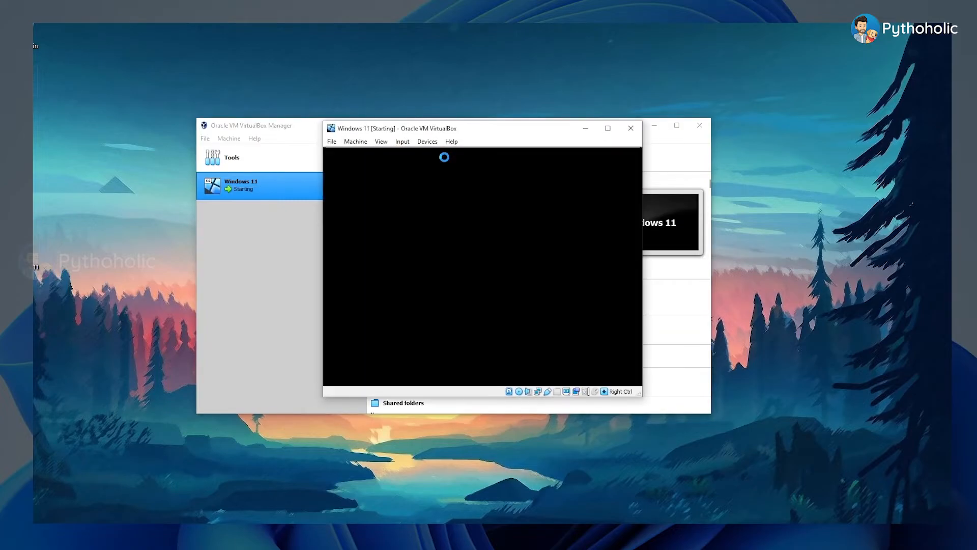
drag(504, 130, 450, 117)
drag(585, 121, 516, 73)
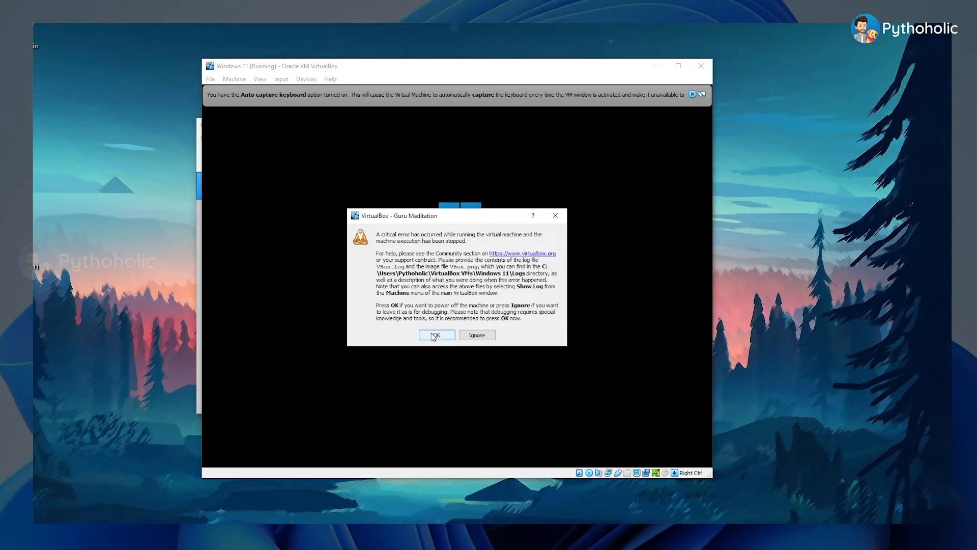
click(433, 336)
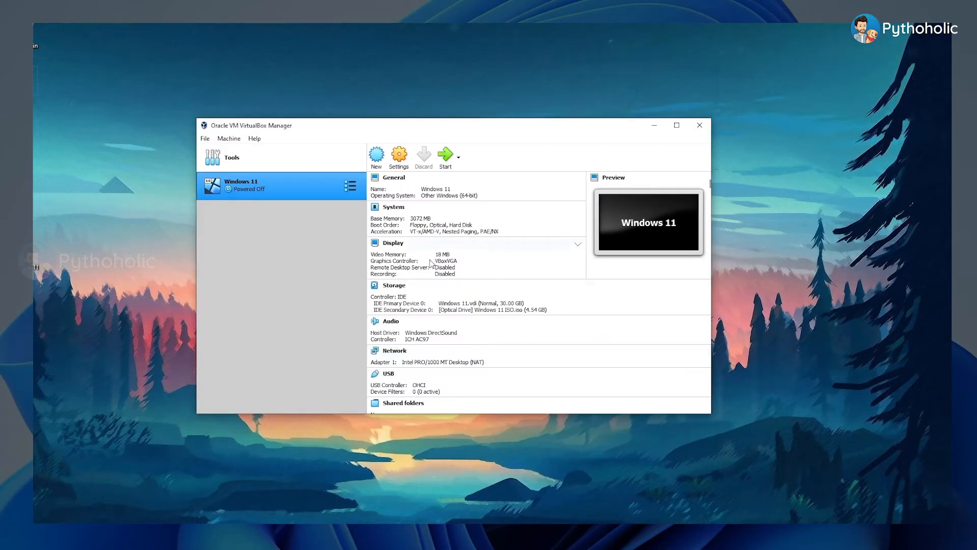
Step: Change the Windows 11 machine's operating system version to Windows 10 (64-bit) and start the machine
click(464, 199)
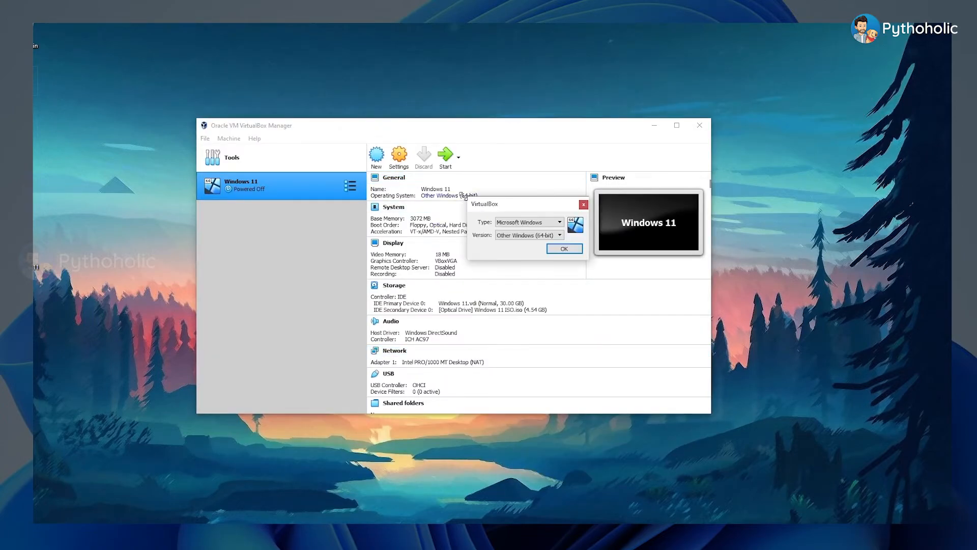
click(553, 235)
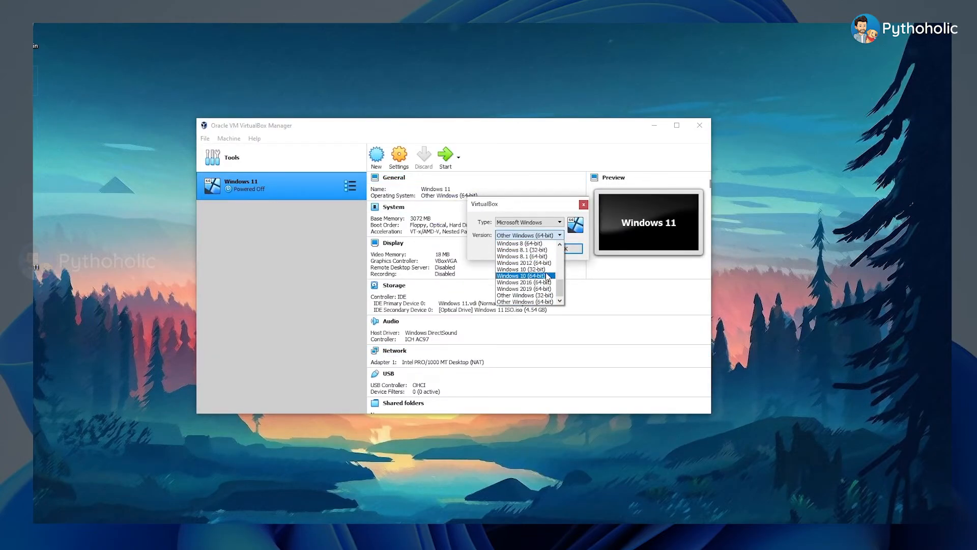
click(549, 275)
click(564, 249)
click(445, 156)
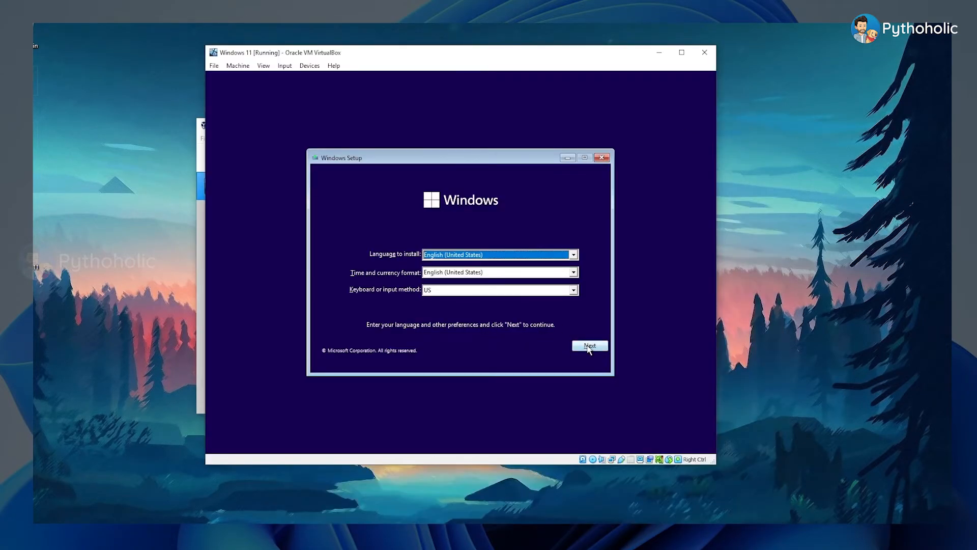
Step: Start the English (United States) Windows installation without a product key and browse the Windows 11 editions offered
click(589, 347)
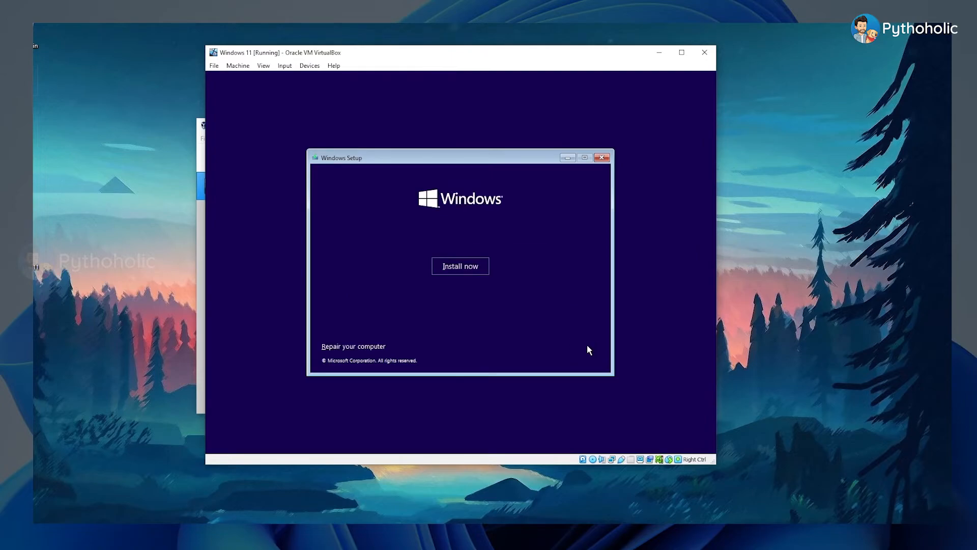
click(448, 263)
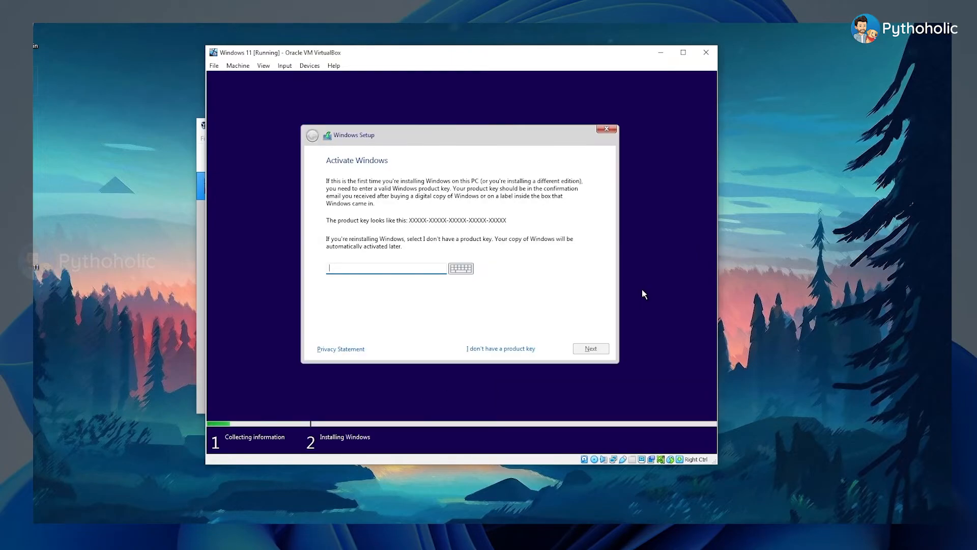
click(478, 349)
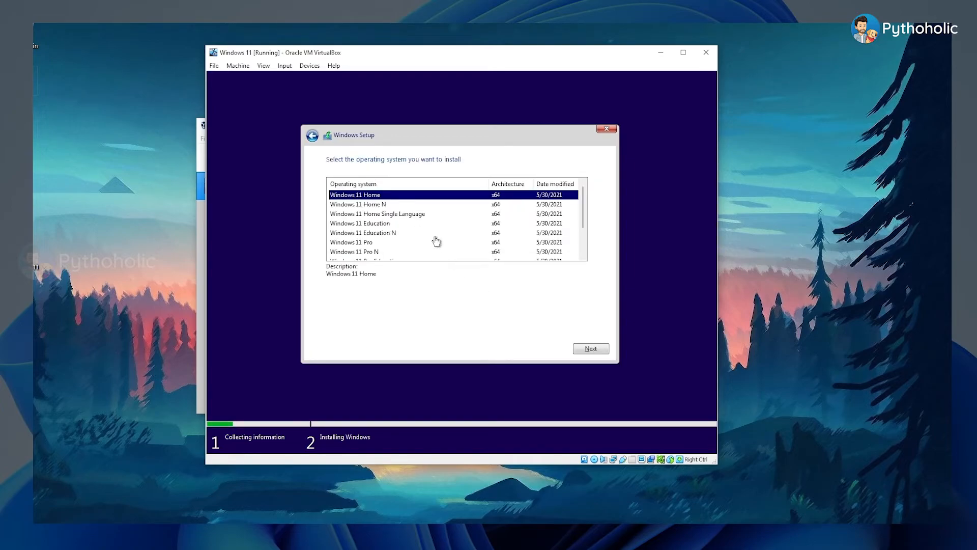
scroll(436, 241, down, 1)
drag(583, 244, 581, 221)
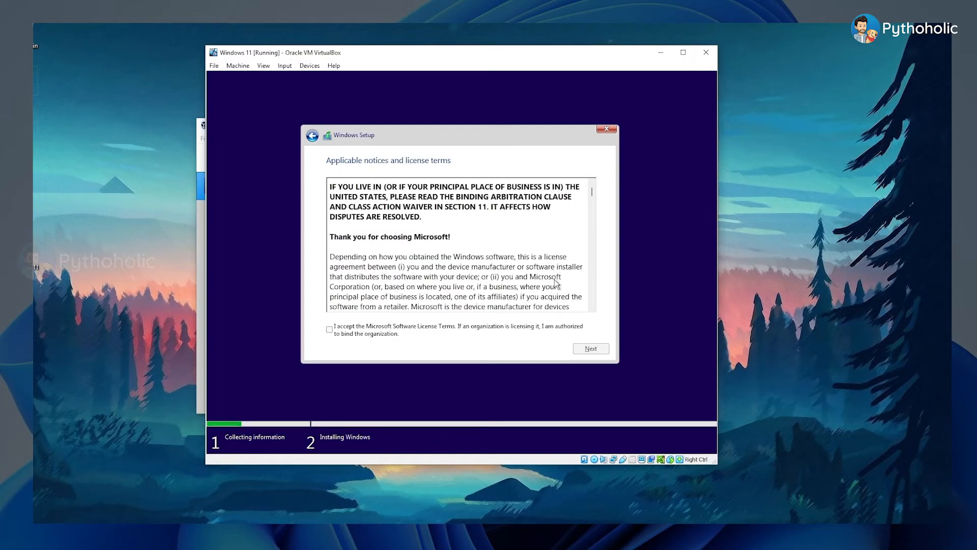
scroll(555, 280, down, 2)
Step: Accept the Microsoft license terms and start a custom Windows-only installation on Drive 0 Unallocated Space
scroll(557, 284, down, 2)
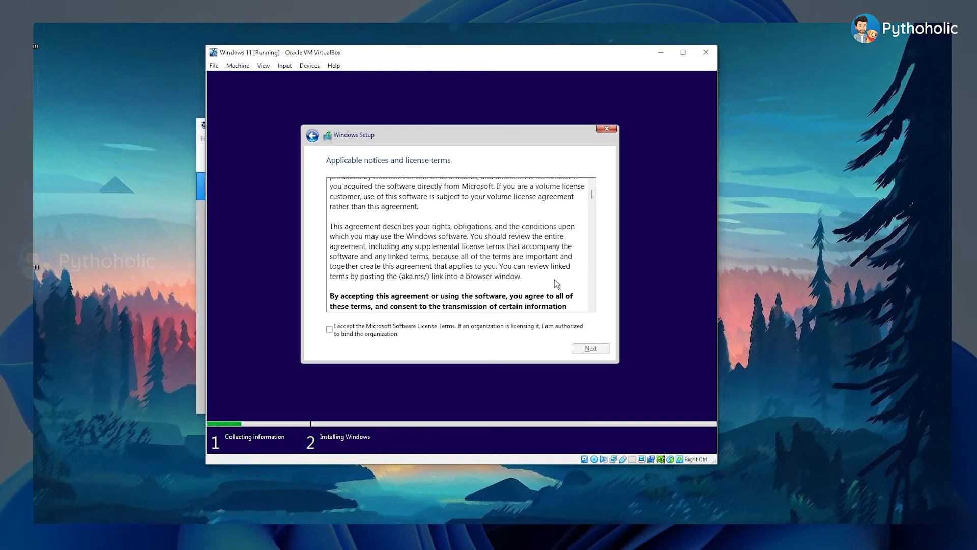
click(375, 328)
click(591, 348)
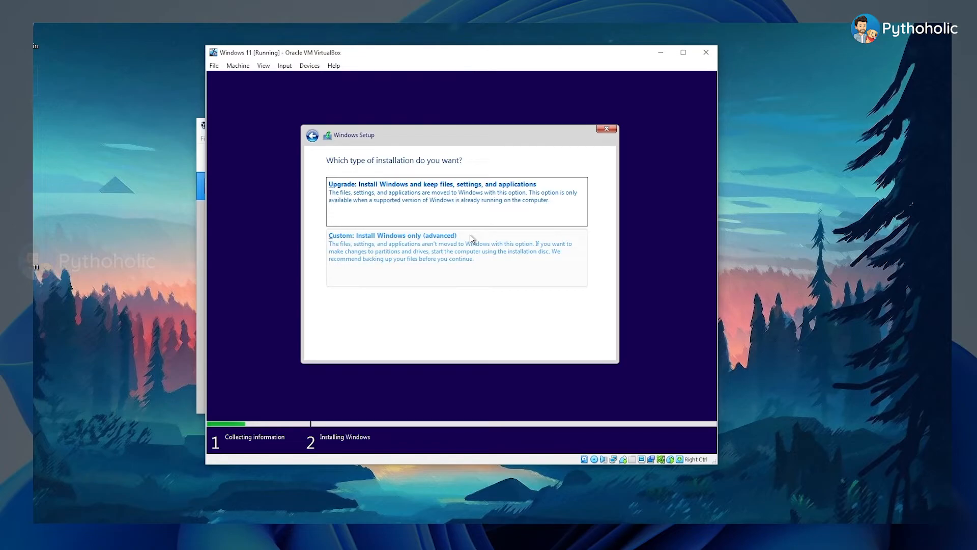
click(450, 251)
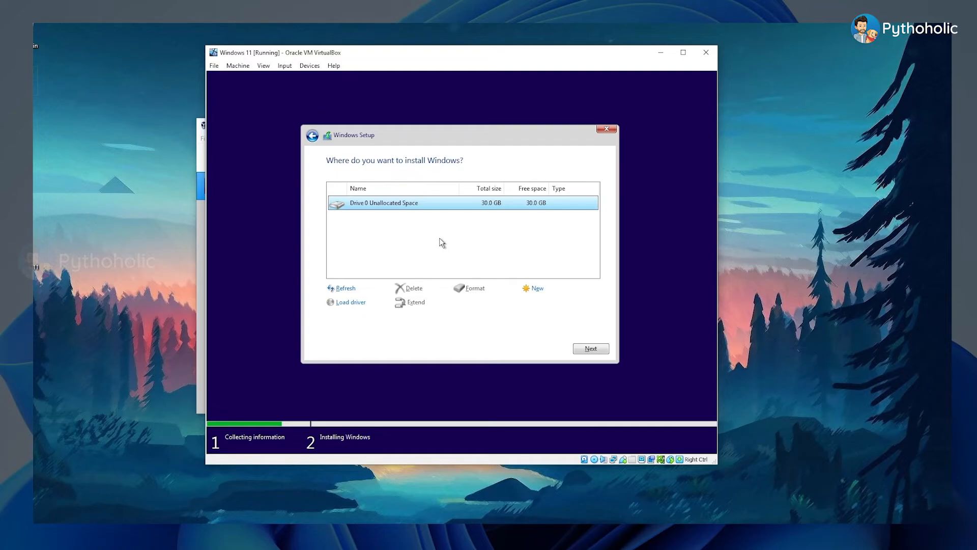
click(589, 349)
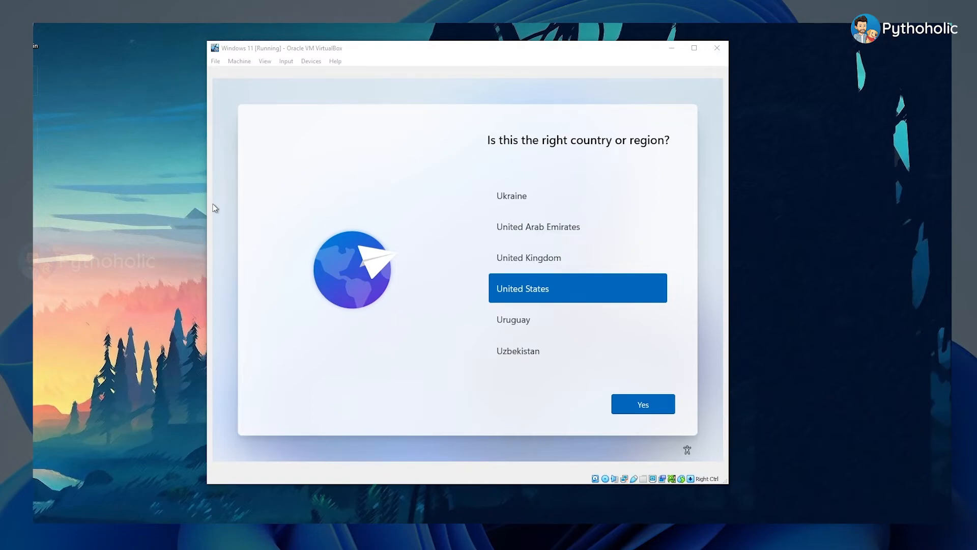
Step: Confirm United States as the region with the US keyboard layout, skip a second layout and open the account's sign-in options
click(649, 404)
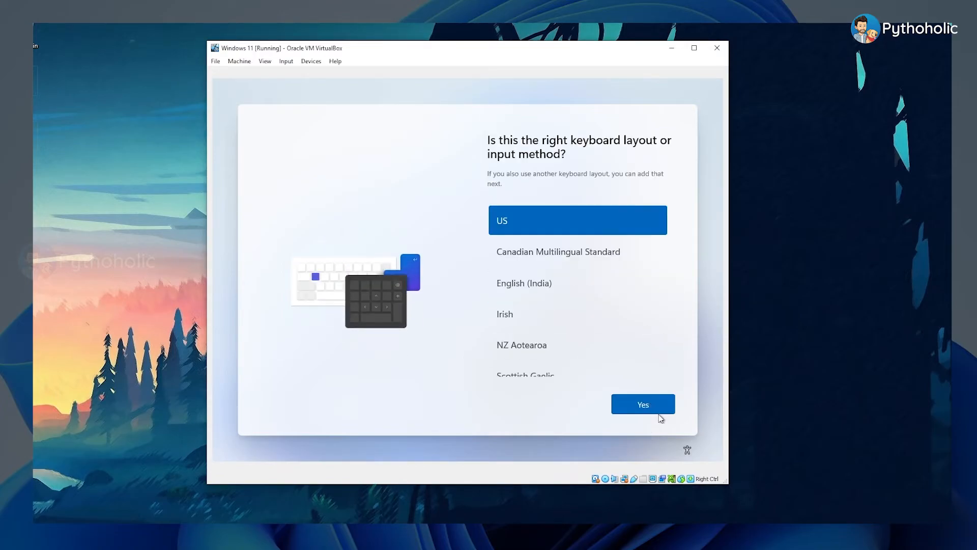
click(650, 407)
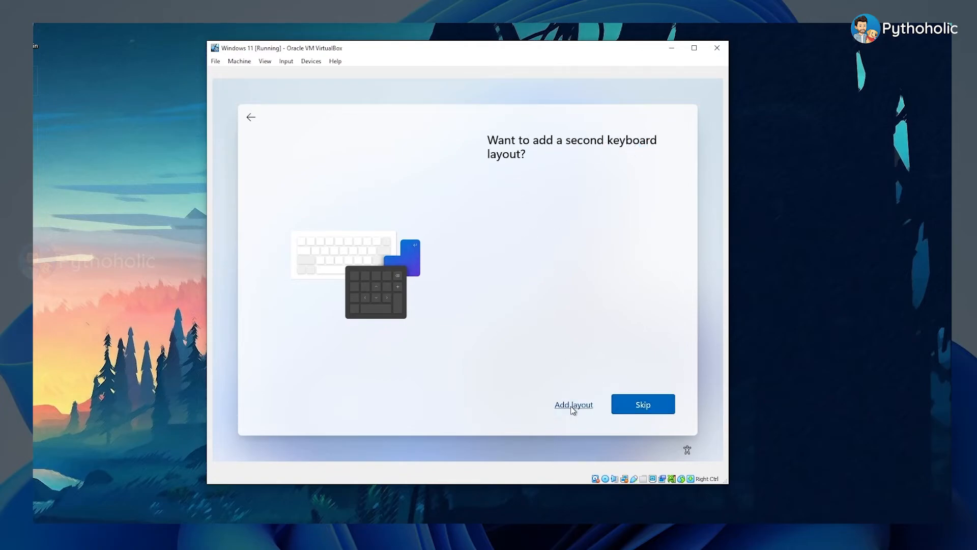
click(660, 407)
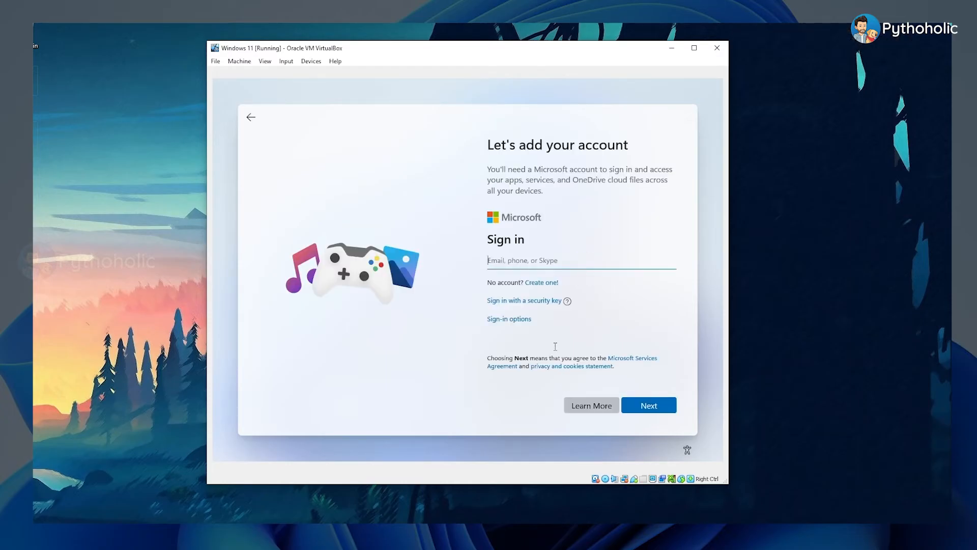
click(524, 321)
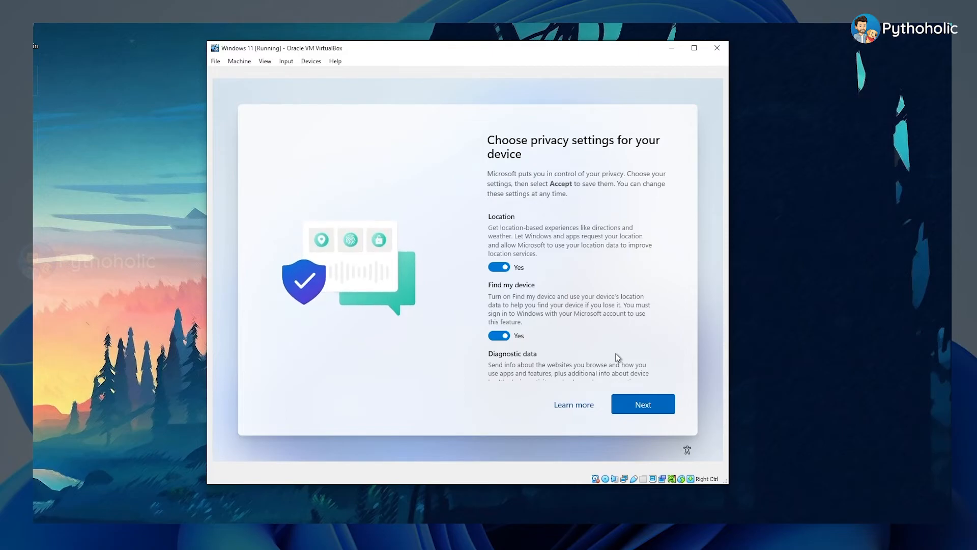
Step: Turn off all the device privacy settings, from Location and Find my device through Tailored experiences and Advertising ID, and accept them
scroll(619, 337, down, 3)
scroll(586, 325, up, 3)
click(499, 264)
click(498, 323)
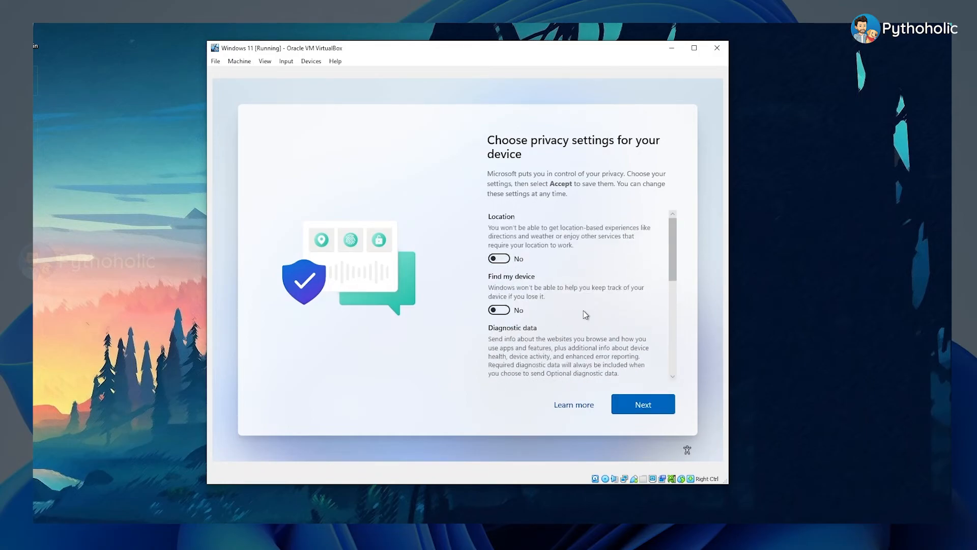
scroll(537, 324, down, 2)
click(499, 336)
scroll(529, 326, down, 2)
click(499, 294)
click(498, 362)
scroll(502, 356, down, 2)
click(498, 326)
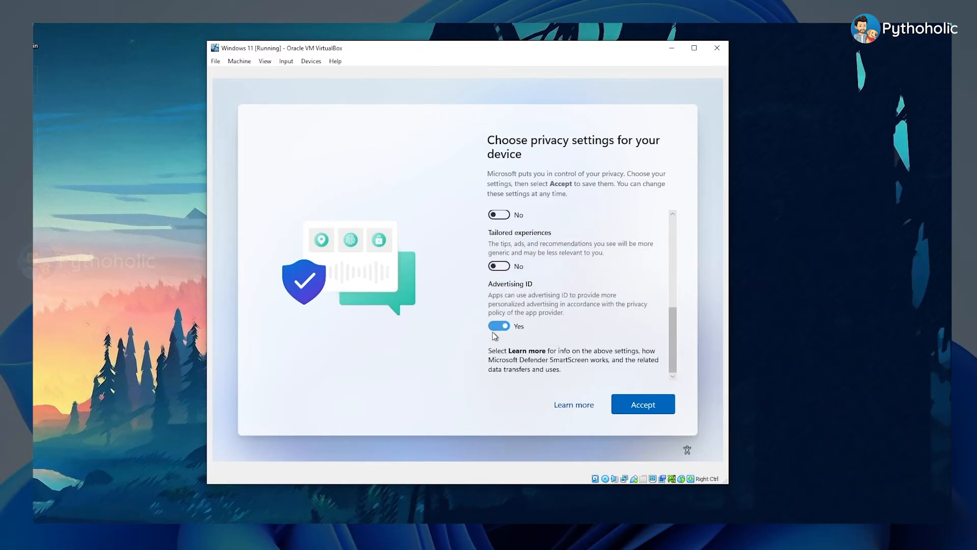
click(649, 405)
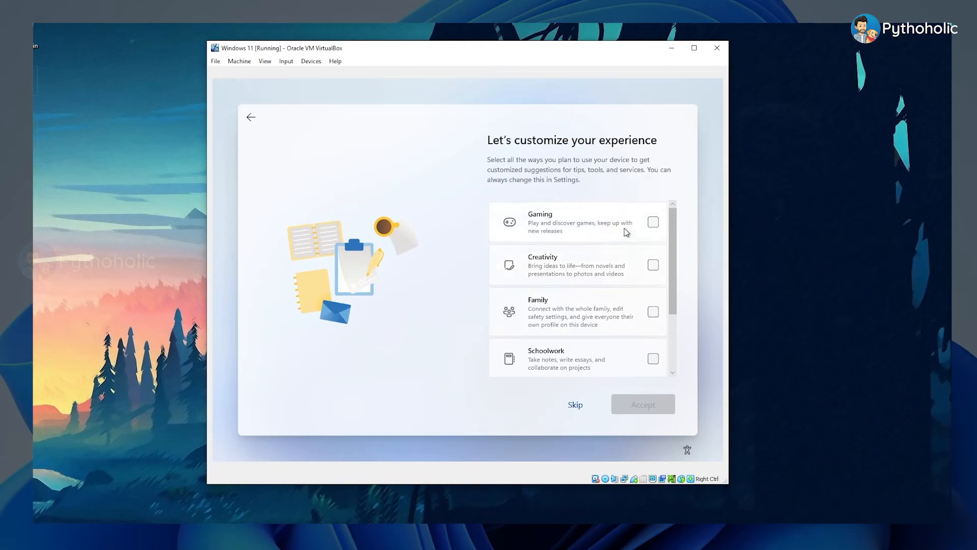
Step: Choose Gaming, Creativity, Entertainment and Business as the planned device uses, leaving Family and Schoolwork unselected, and accept
click(653, 222)
click(653, 265)
click(653, 312)
scroll(654, 313, down, 1)
click(654, 265)
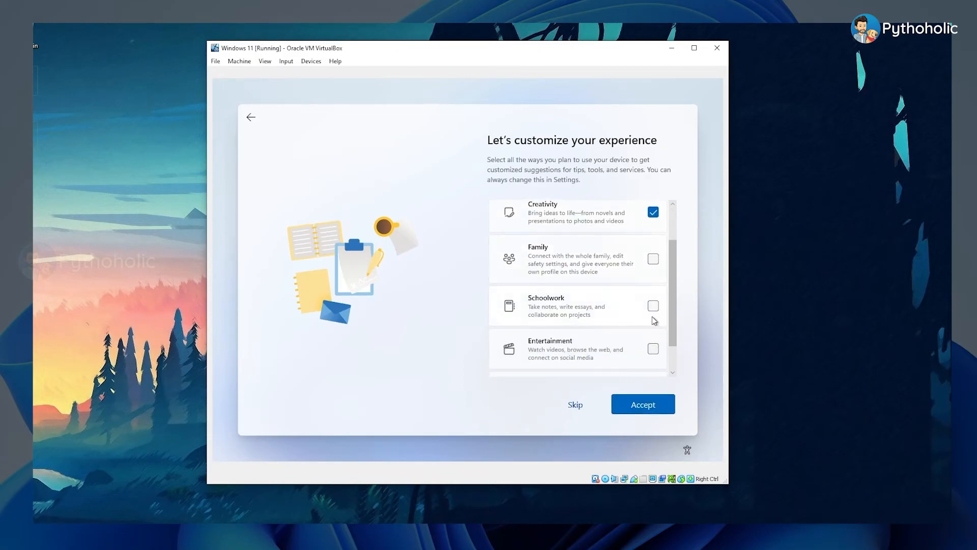
scroll(655, 319, down, 1)
click(653, 311)
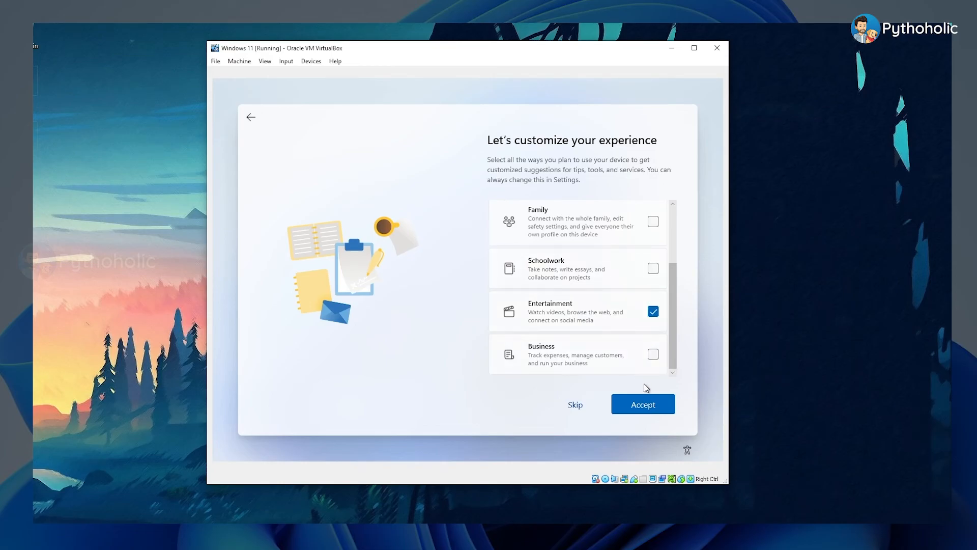
click(653, 354)
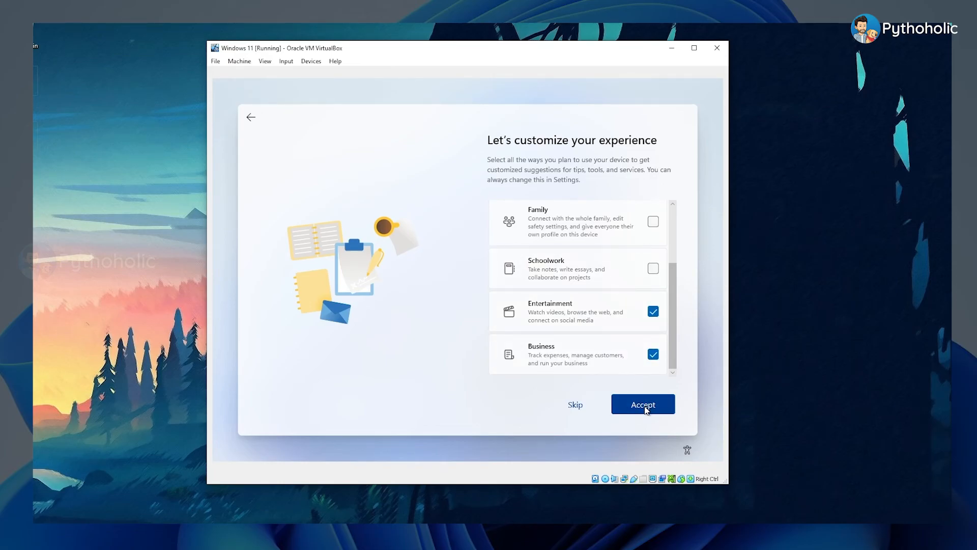
click(645, 407)
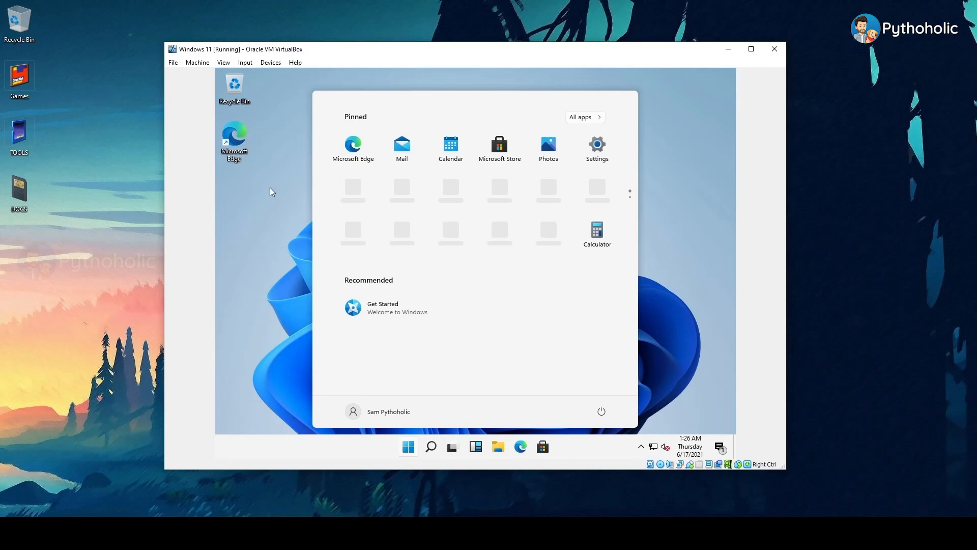
Step: Dismiss the virtual machine's Start menu and switch the machine to full-screen mode
click(272, 188)
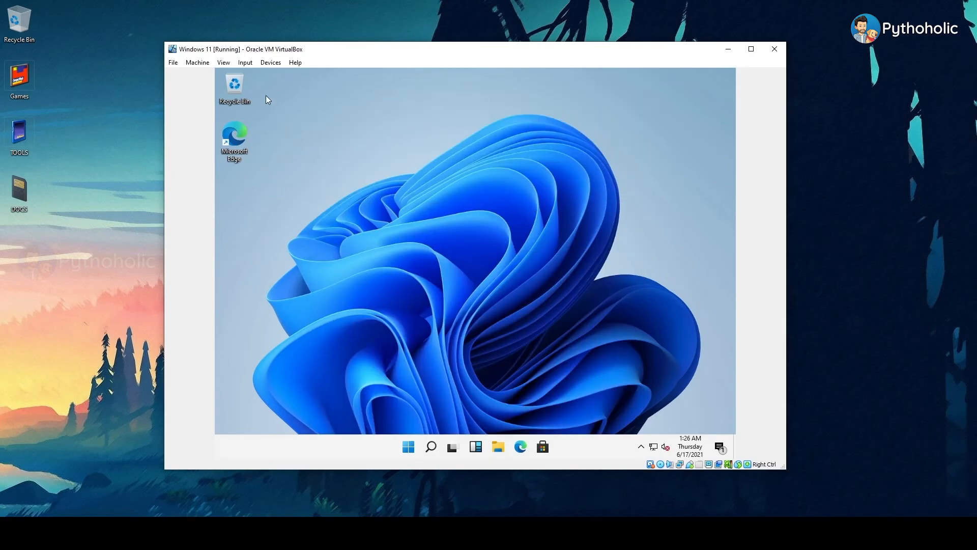
click(230, 63)
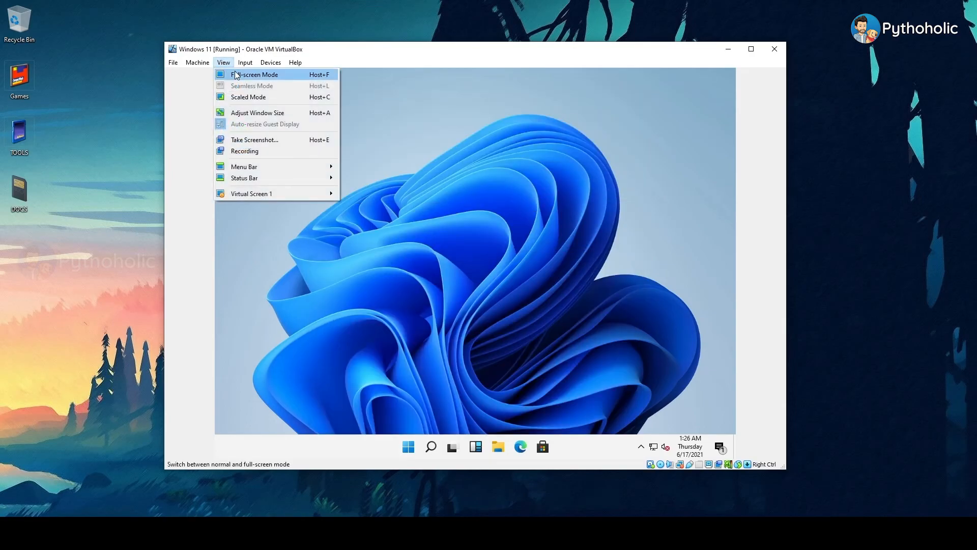
click(235, 74)
click(460, 302)
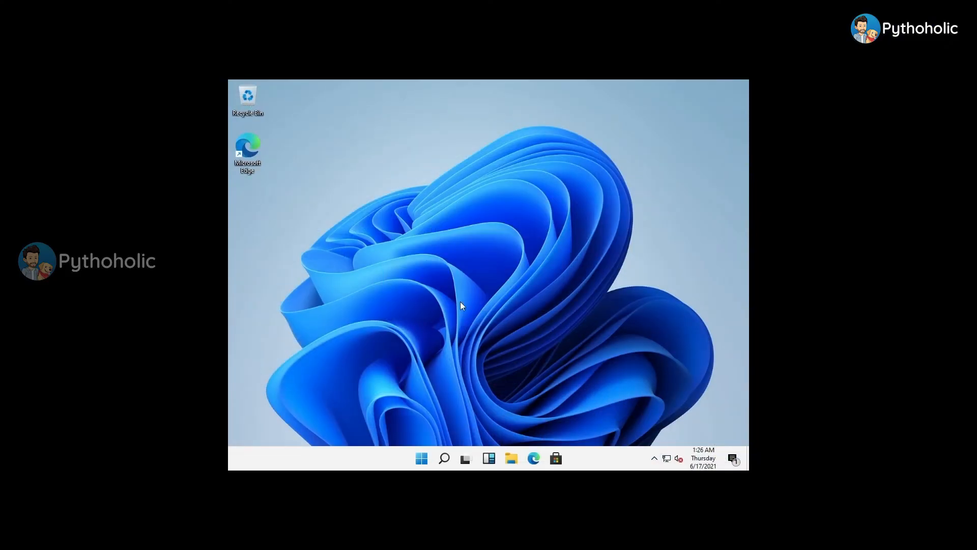
Step: Set the virtual machine's display resolution to 1600 × 1200 and keep the change
right_click(434, 219)
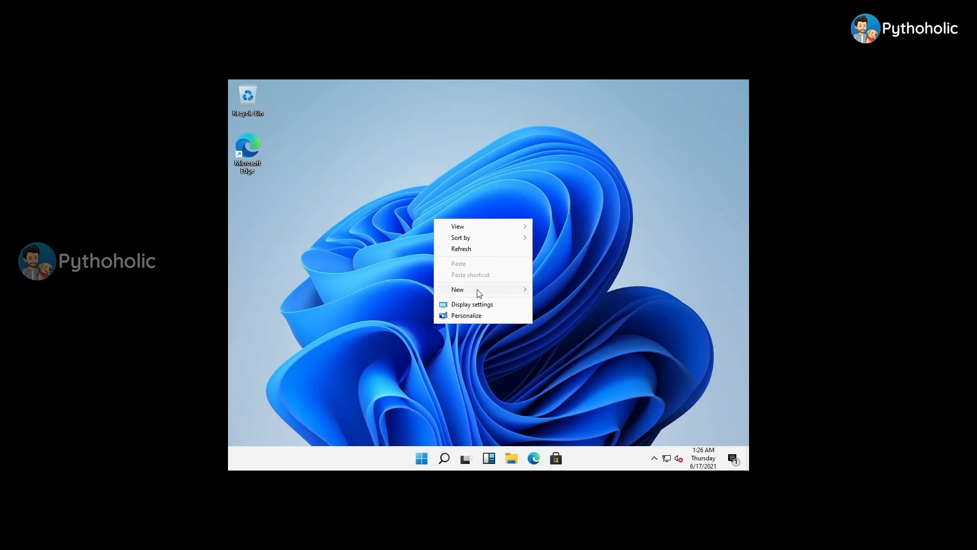
click(478, 304)
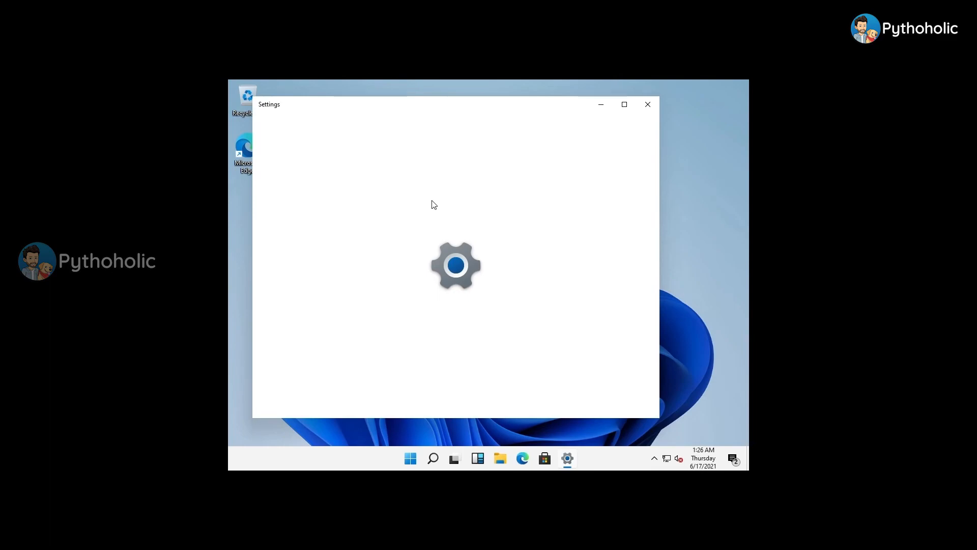
scroll(563, 275, down, 6)
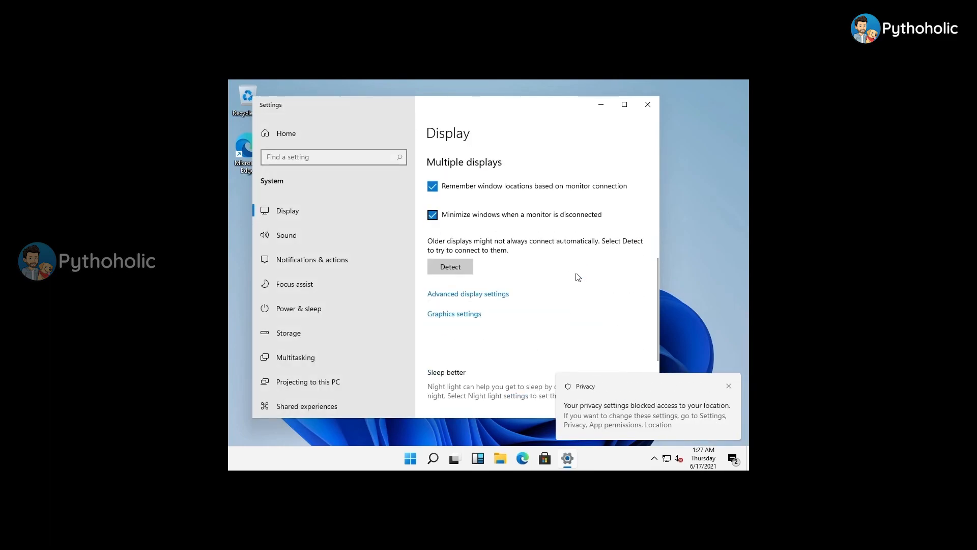
scroll(545, 255, up, 2)
click(530, 185)
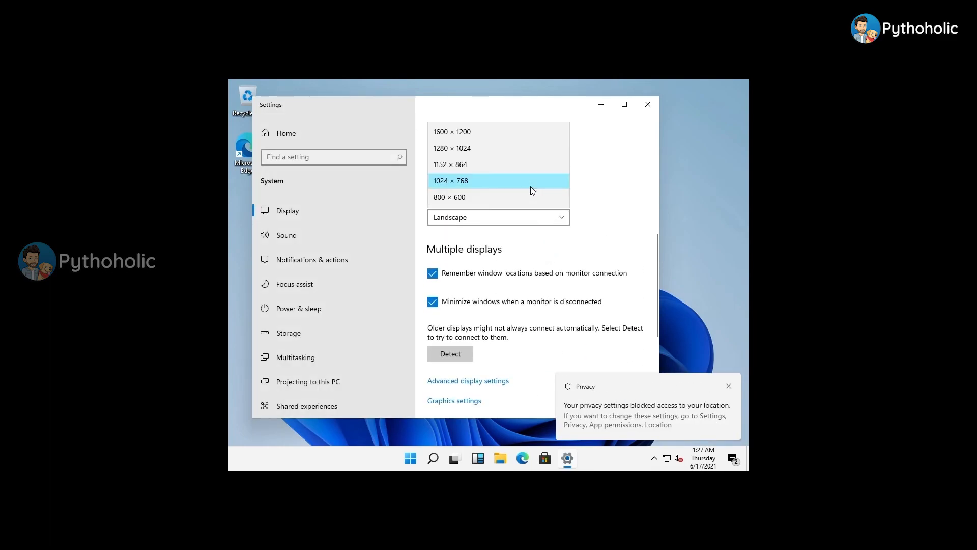
click(484, 133)
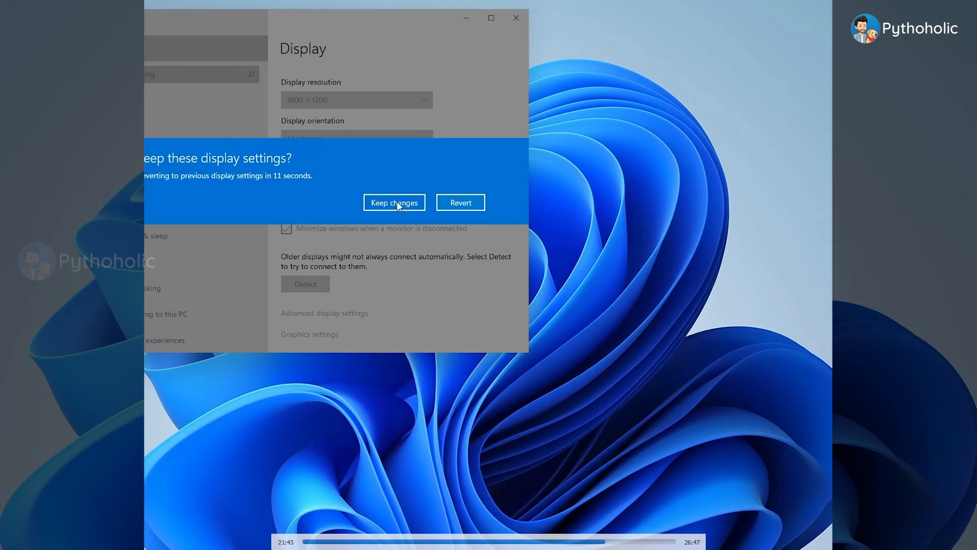
click(396, 203)
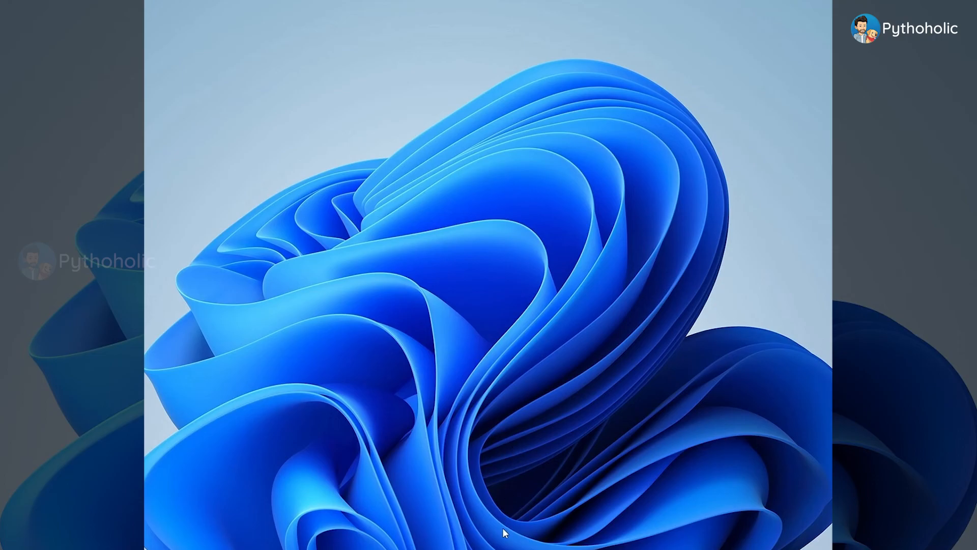
Step: Reopen the display settings, set the resolution to 1280 × 1024 and keep the change
right_click(508, 486)
click(469, 466)
right_click(206, 121)
click(239, 223)
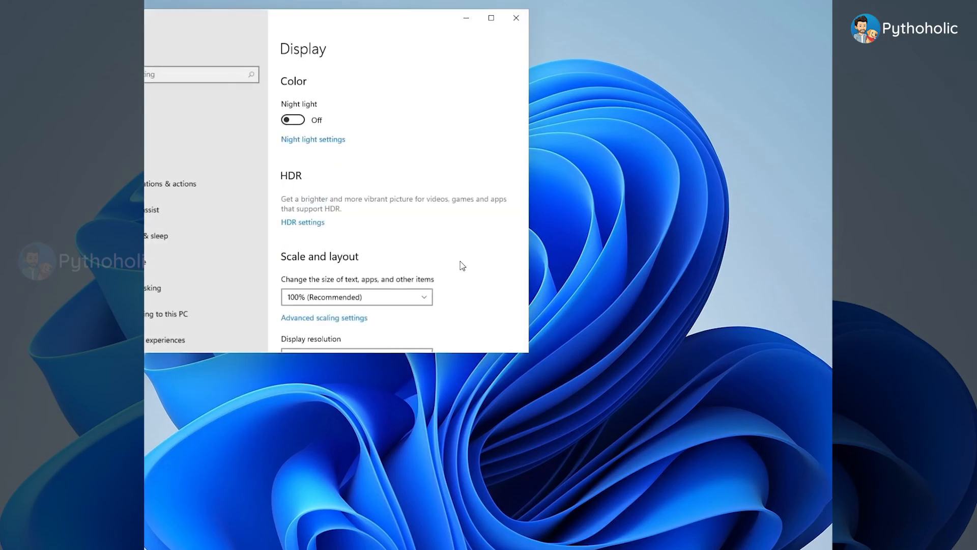
scroll(415, 278, down, 3)
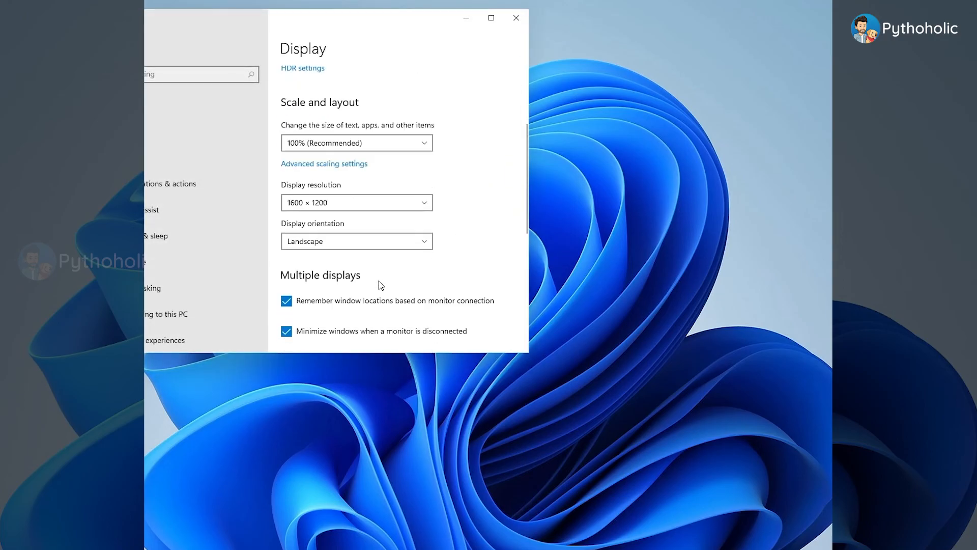
click(358, 209)
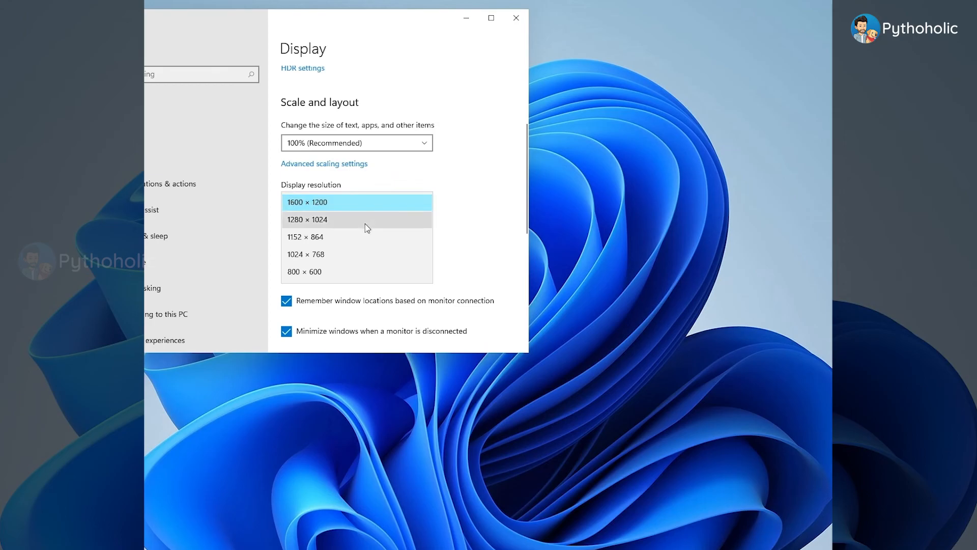
click(365, 224)
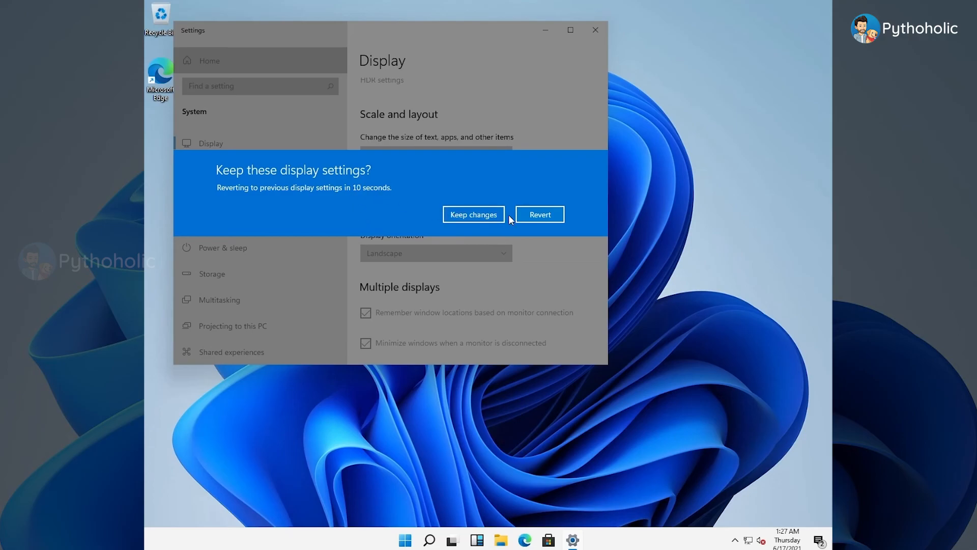
click(458, 214)
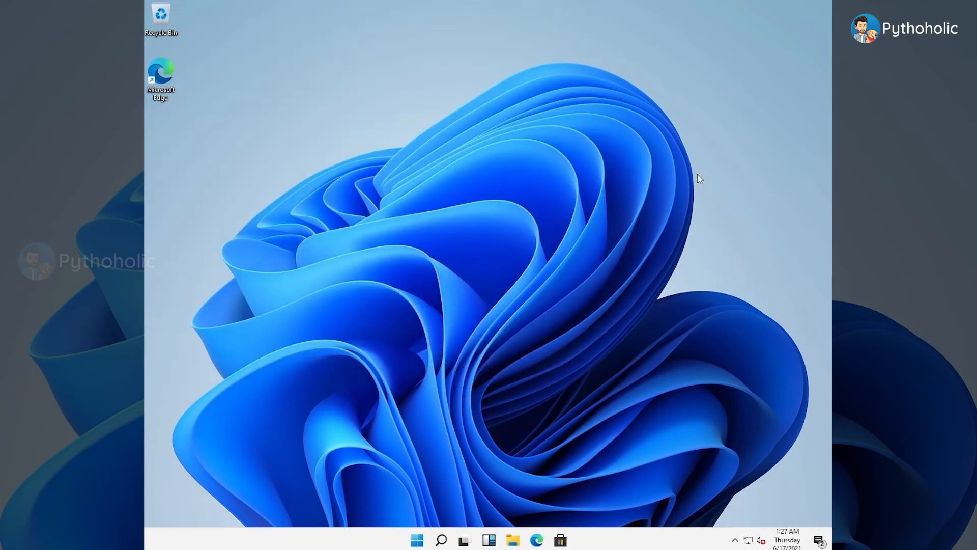